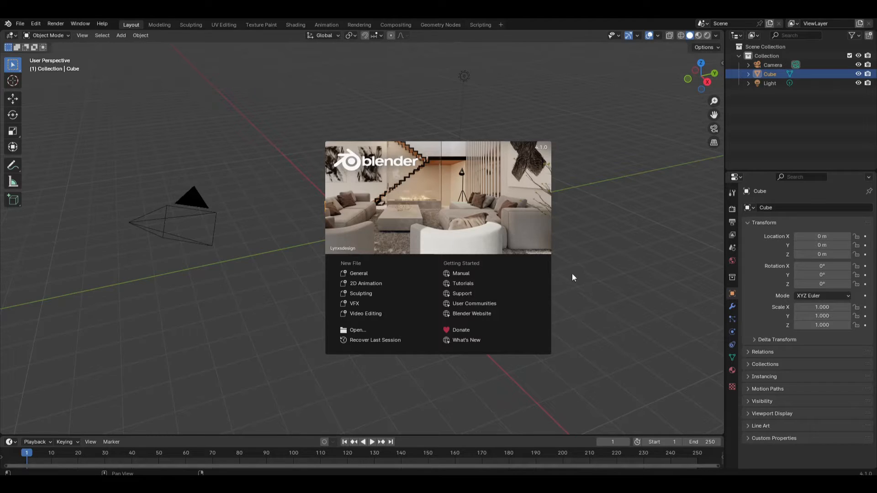
Step: Create a new 2D Animation file and fit the whole camera frame in view
click(394, 281)
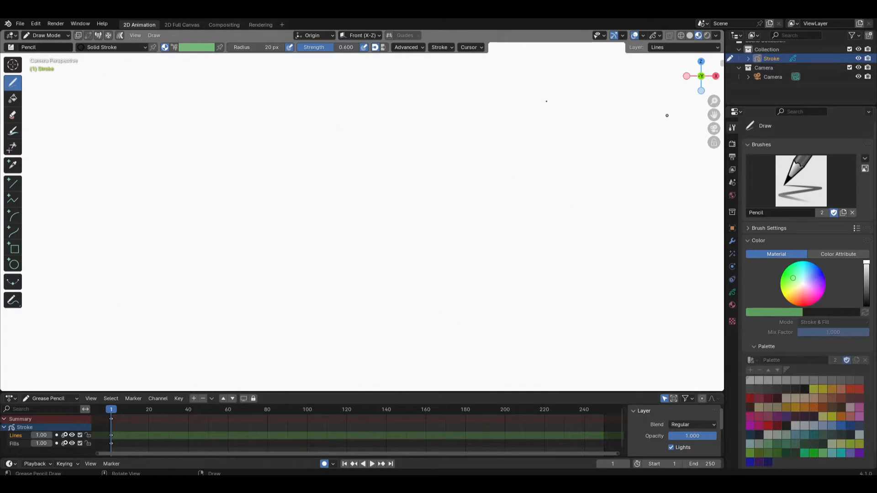
scroll(473, 285, down, 5)
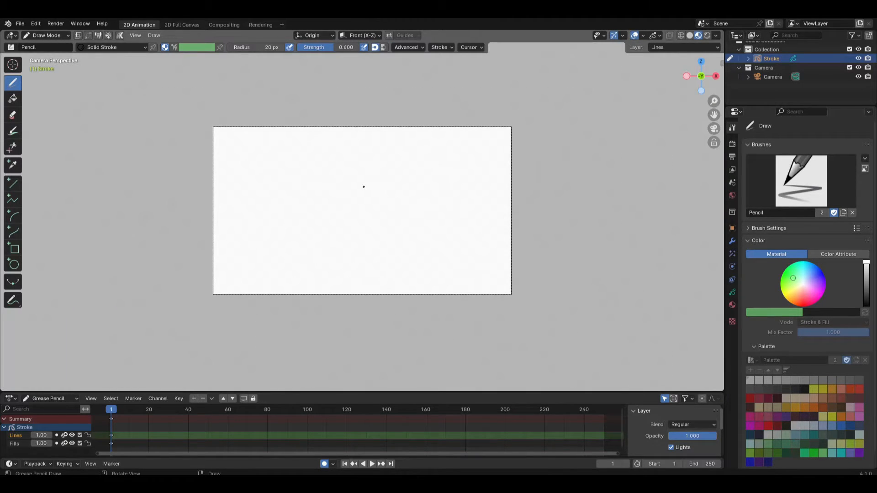
Step: Examine the camera's placement in 3D space from several angles and return to the camera view
mouse_move(363, 187)
middle_down()
mouse_move(464, 206)
mouse_move(349, 198)
mouse_move(309, 152)
mouse_move(356, 217)
middle_up()
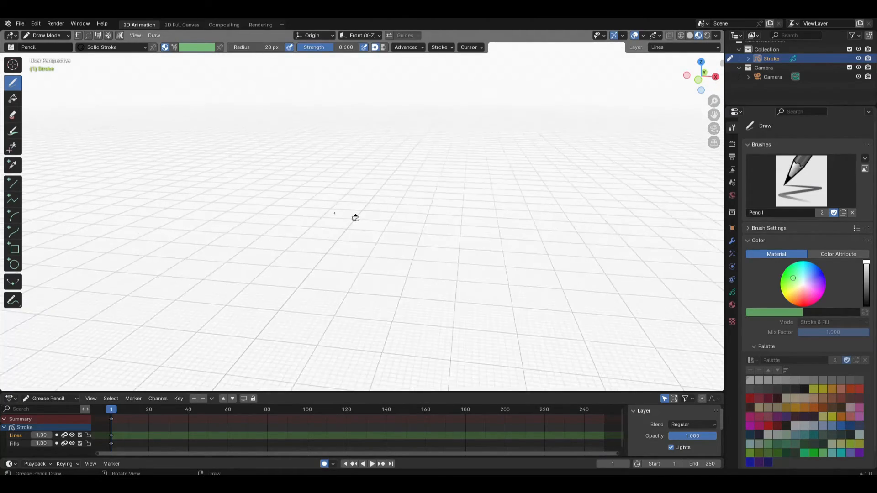
scroll(334, 212, up, 5)
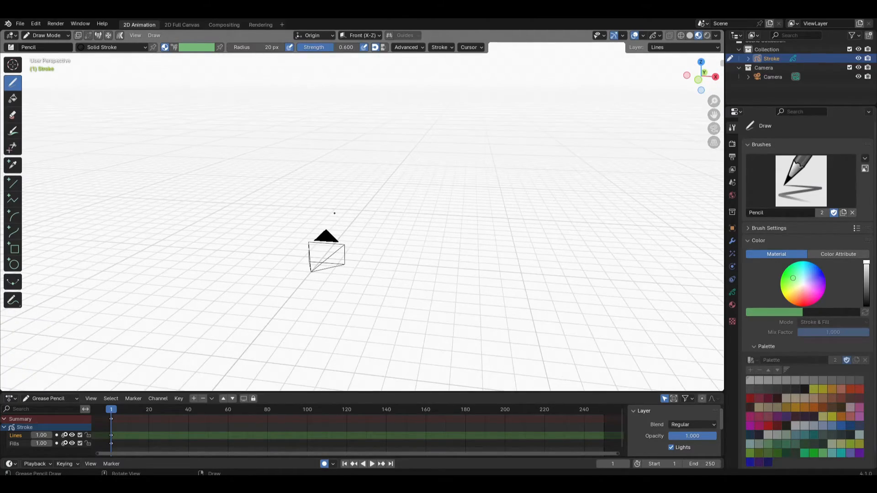
key(KP_0)
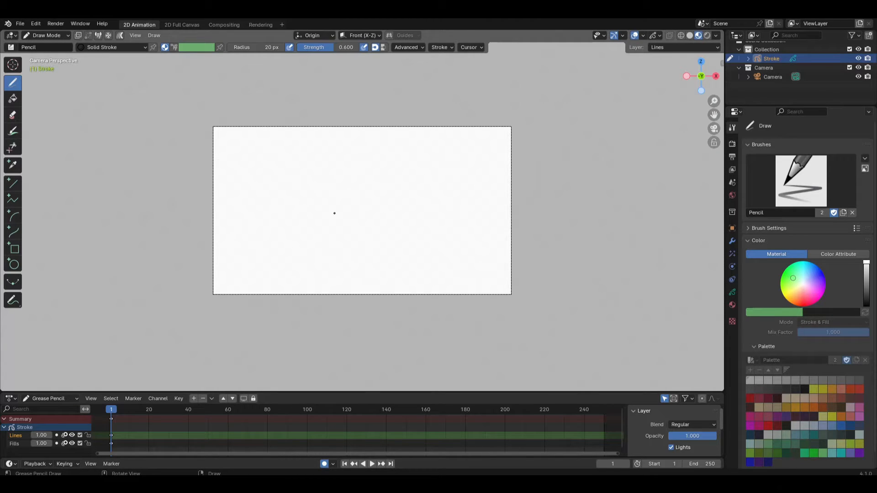
scroll(335, 213, up, 4)
scroll(334, 212, down, 3)
middle_drag(334, 213, 496, 237)
scroll(495, 236, down, 4)
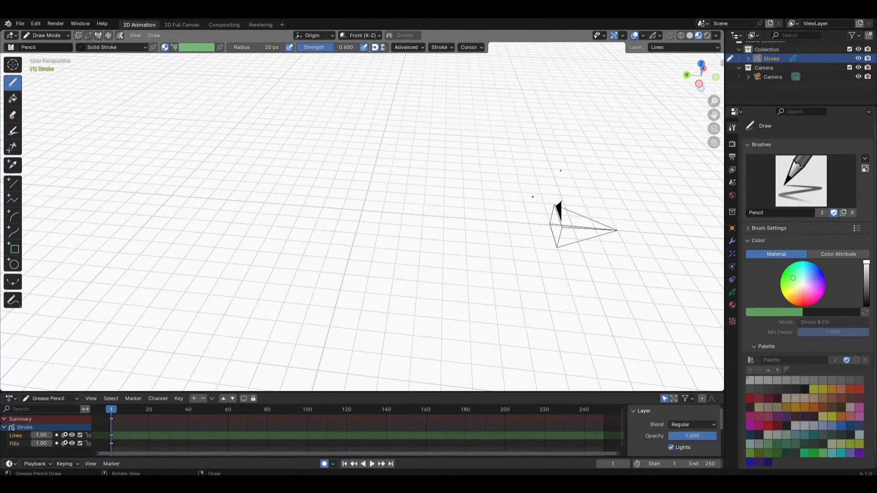
scroll(495, 237, down, 3)
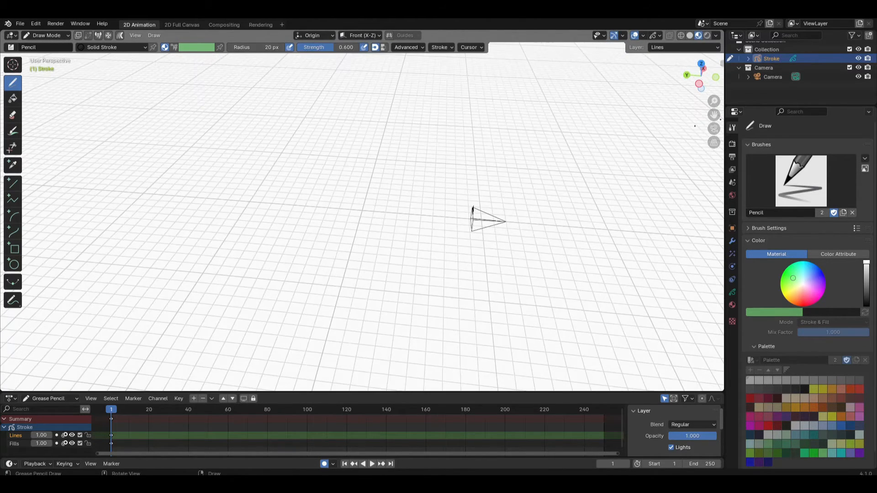
click(714, 129)
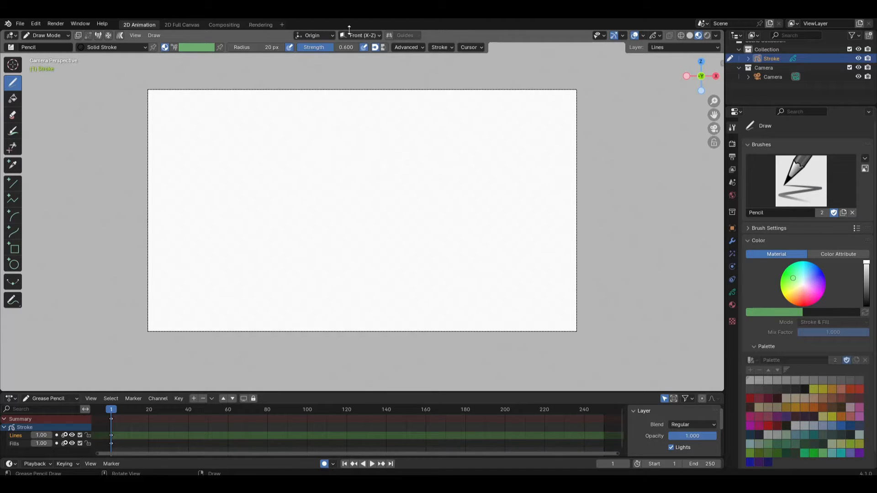
scroll(170, 154, up, 1)
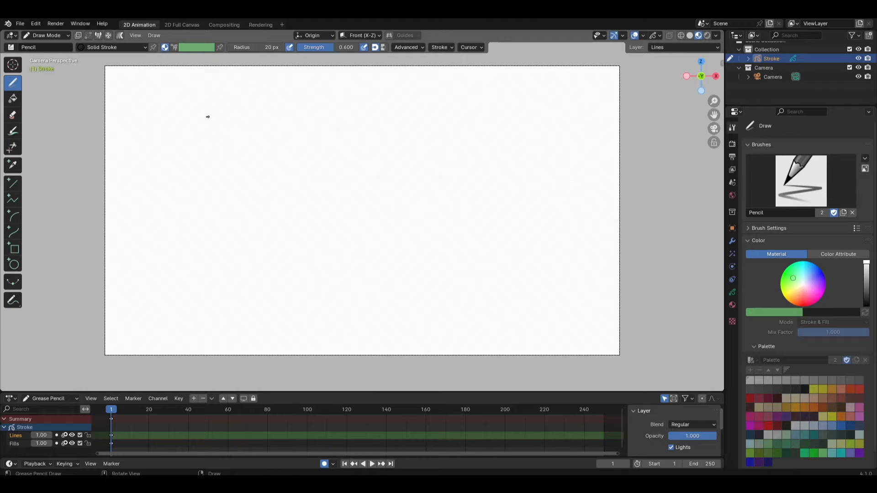
Step: Try out freehand scribbles on the canvas with the Pencil brush and undo them
mouse_move(190, 116)
mouse_down()
mouse_move(192, 133)
mouse_move(313, 132)
mouse_move(313, 207)
mouse_up()
mouse_move(368, 174)
mouse_down()
mouse_move(385, 190)
mouse_move(449, 191)
mouse_move(466, 182)
mouse_move(275, 226)
mouse_move(245, 264)
mouse_up()
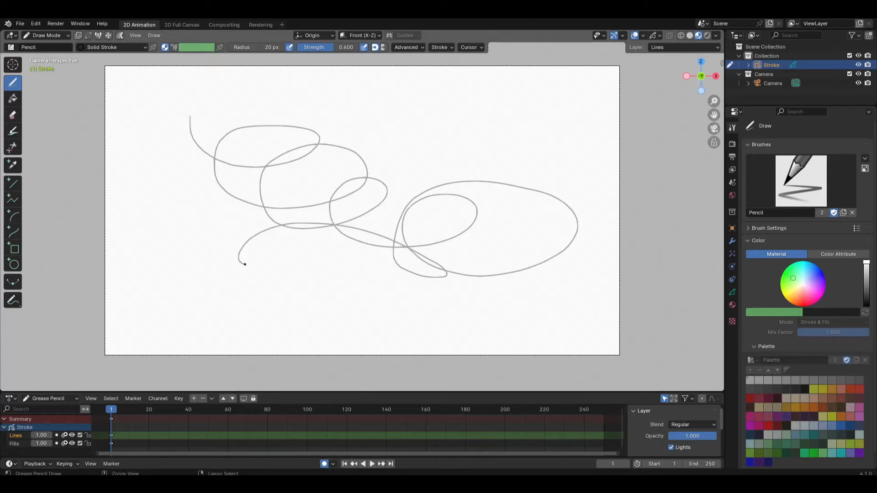
key(ctrl+z)
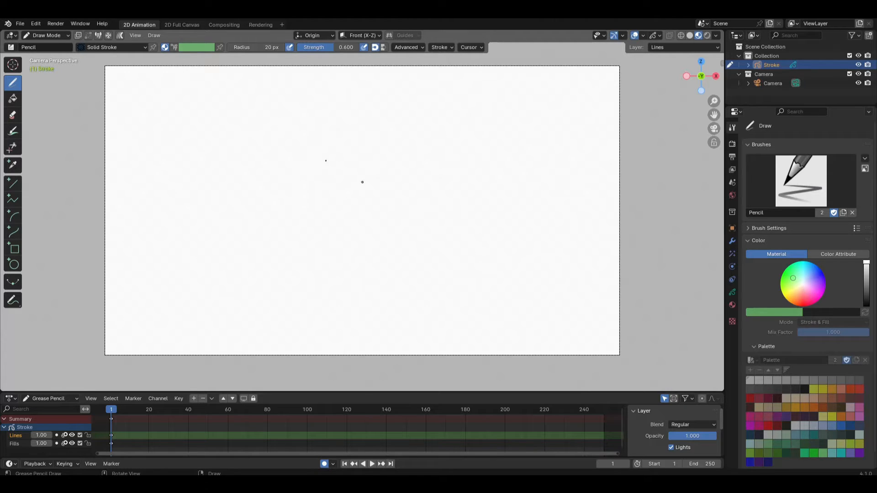
mouse_move(283, 133)
mouse_down()
mouse_move(236, 176)
mouse_move(315, 182)
mouse_move(248, 197)
mouse_up()
mouse_move(328, 273)
mouse_down()
mouse_move(333, 238)
mouse_move(413, 190)
mouse_move(513, 190)
mouse_move(437, 183)
mouse_move(521, 173)
mouse_up()
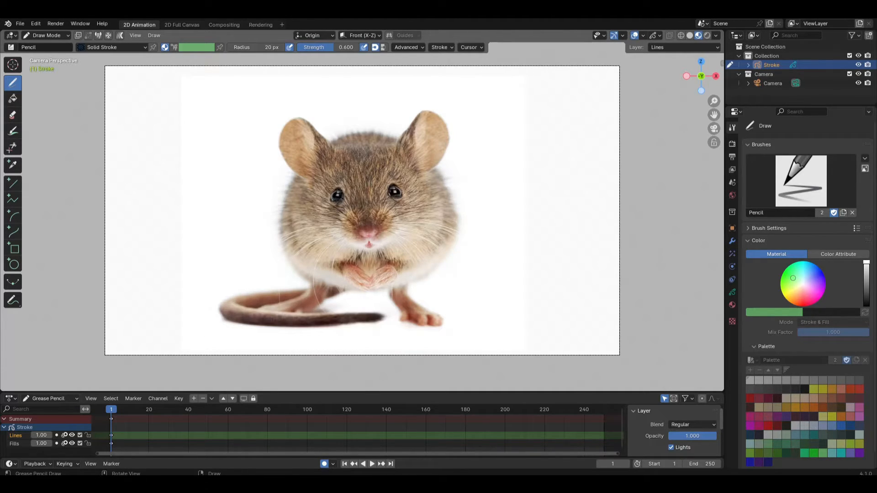
mouse_move(341, 246)
mouse_down()
mouse_move(527, 271)
mouse_move(457, 154)
mouse_move(327, 100)
mouse_move(139, 187)
mouse_move(270, 308)
mouse_up()
key(ctrl+z)
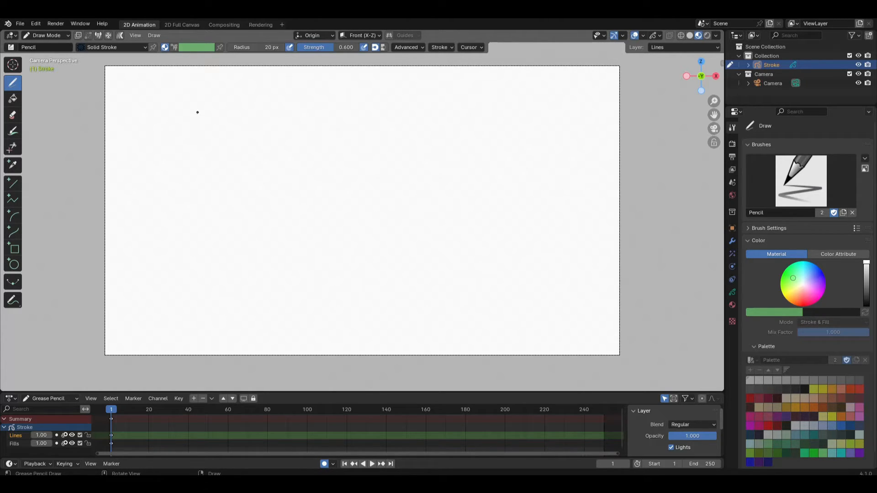
Step: Draw a vertical line with the Pencil brush and a second one to its right with the Ink Pen brush
drag(198, 113, 198, 217)
click(10, 48)
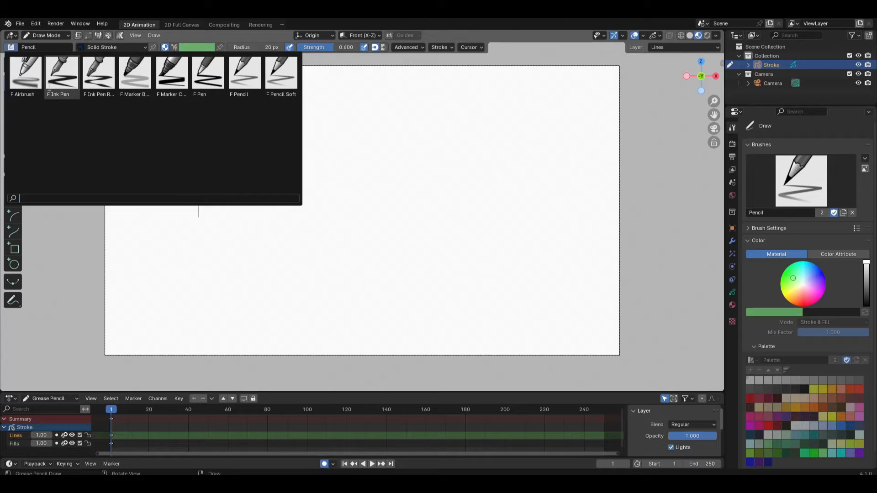
click(62, 73)
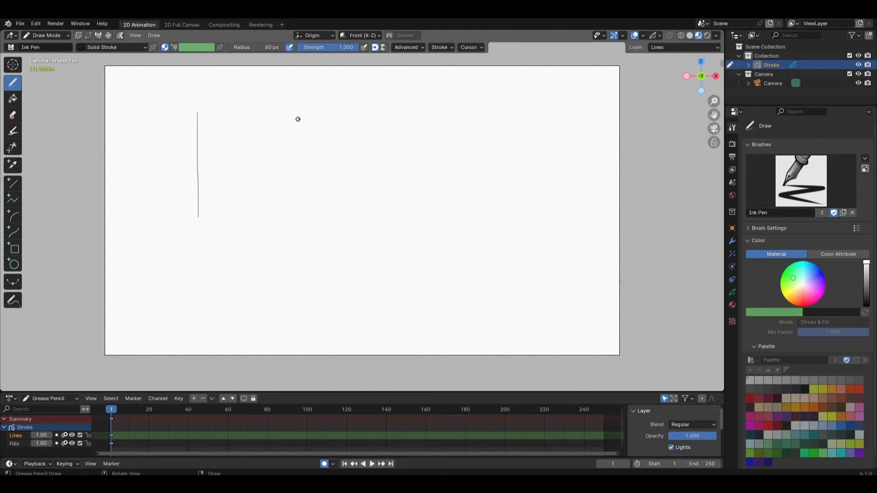
click(229, 113)
drag(229, 114, 227, 213)
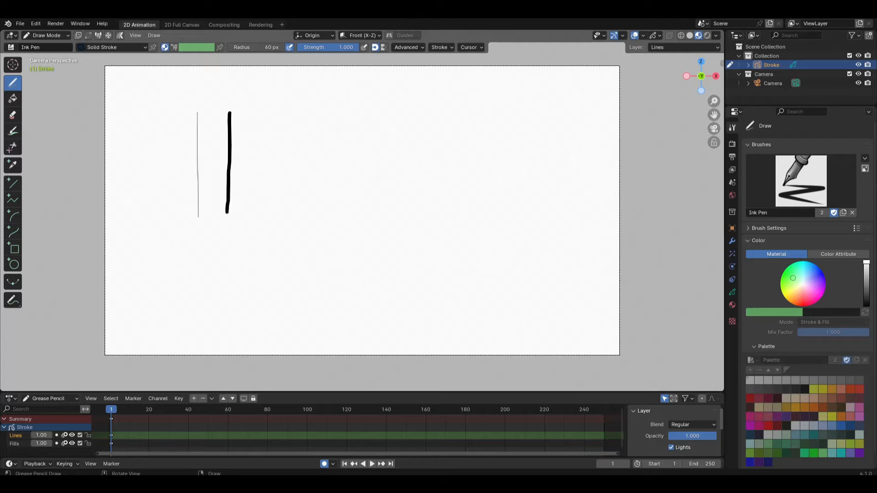
Step: Add two more vertical lines to the row, one with Ink Pen Rough and one with Marker Bold
click(10, 47)
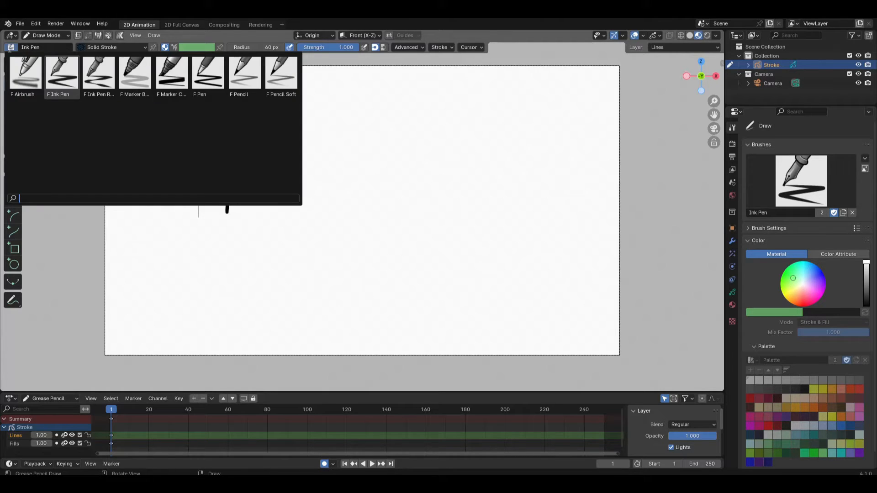
click(99, 75)
drag(262, 114, 263, 207)
click(10, 47)
click(135, 75)
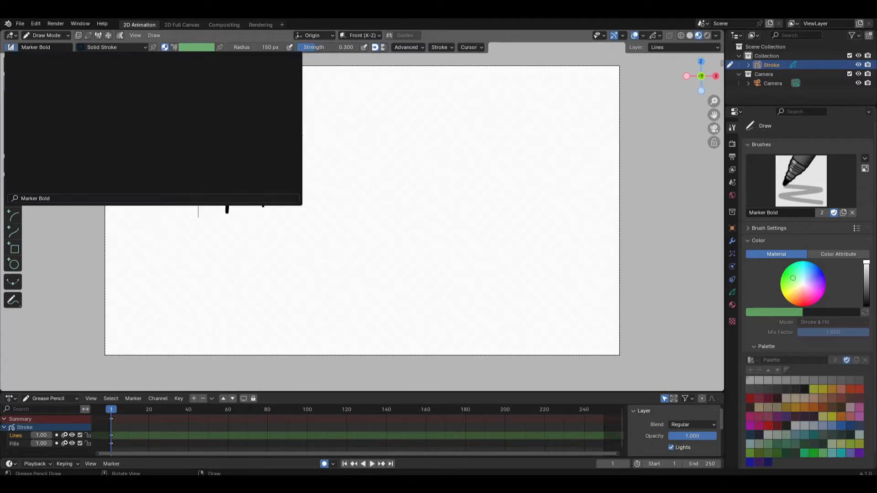
drag(297, 114, 297, 209)
Step: Continue the row with a hooked Marker Chisel stroke and a curved Pen stroke
click(10, 48)
click(172, 76)
drag(327, 115, 334, 231)
click(10, 47)
click(208, 75)
drag(384, 111, 396, 199)
Step: Finish the row with a zigzag stroke in the Pencil brush and angular strokes in Pencil Soft
click(10, 48)
click(244, 75)
drag(436, 110, 440, 208)
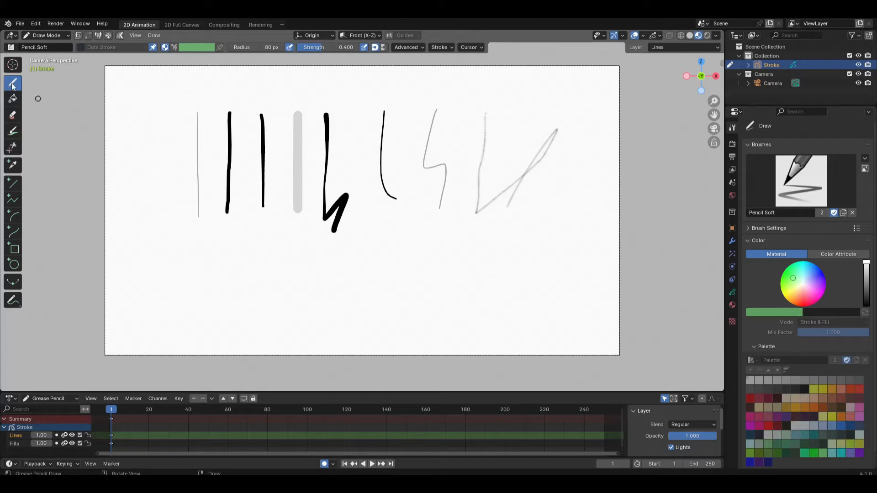
Step: Draw a smiley face below the row of lines with the Pen brush
click(10, 47)
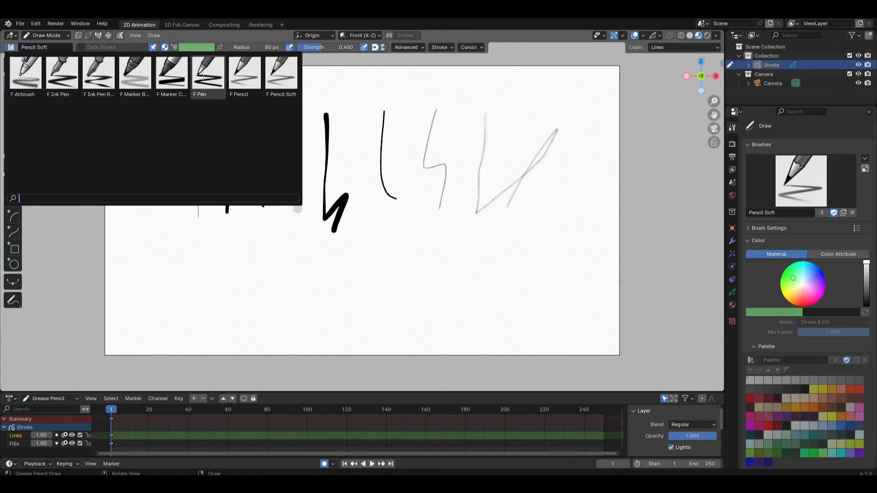
click(208, 76)
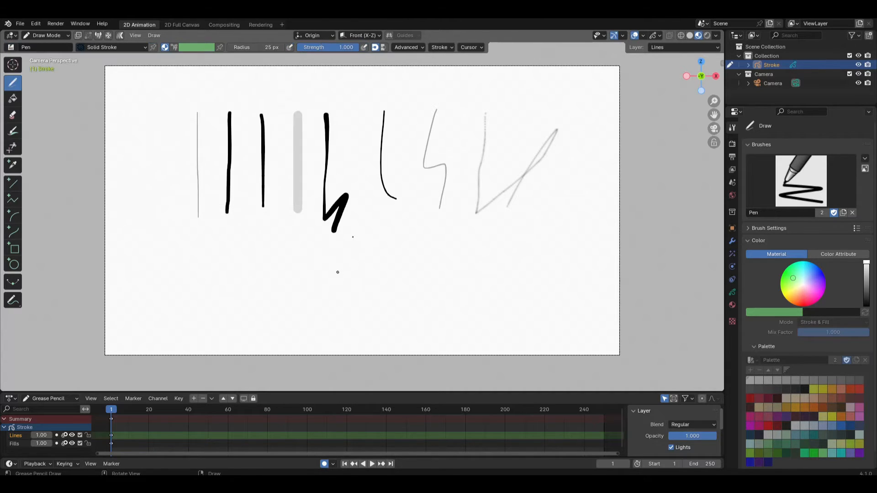
mouse_move(212, 235)
mouse_down()
mouse_move(203, 241)
mouse_move(249, 236)
mouse_move(199, 244)
mouse_up()
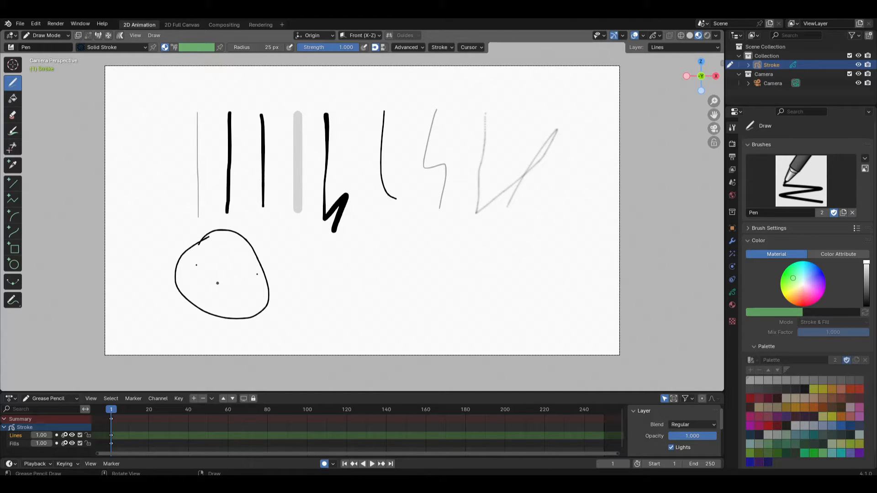
drag(217, 284, 247, 291)
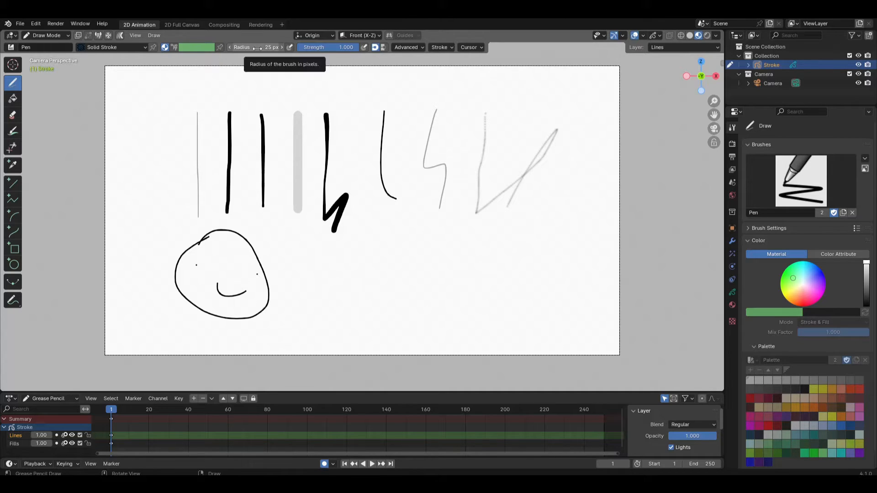
Step: Draw two thin vertical lines to the right of the face and a thicker one with an enlarged brush radius
drag(311, 258, 312, 314)
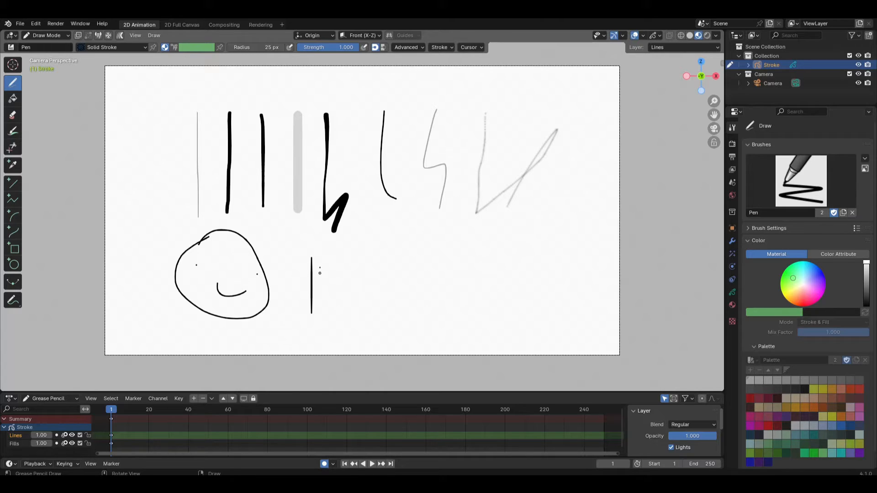
drag(334, 255, 334, 309)
drag(247, 47, 274, 47)
drag(367, 247, 366, 305)
Step: Draw two thicker vertical lines beside the previous ones, using brush radii of 122 px and 161 px
drag(266, 49, 284, 48)
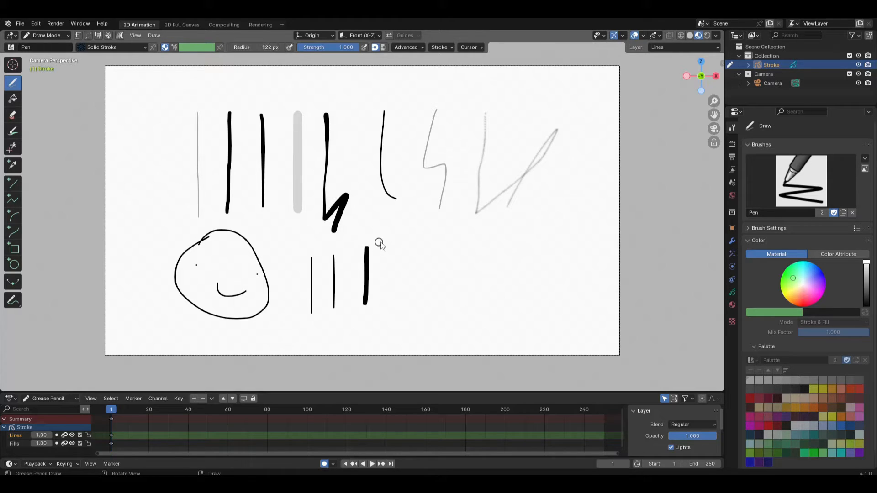
click(387, 246)
drag(389, 282, 386, 314)
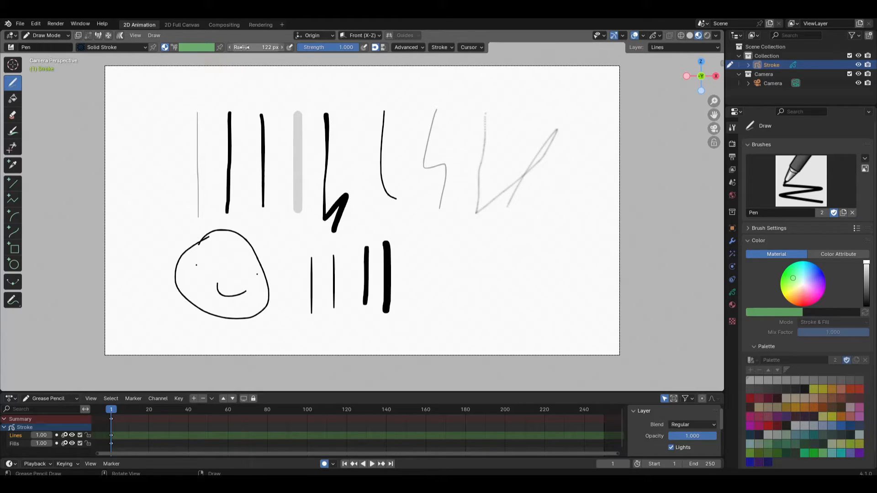
drag(229, 48, 247, 52)
drag(404, 242, 401, 315)
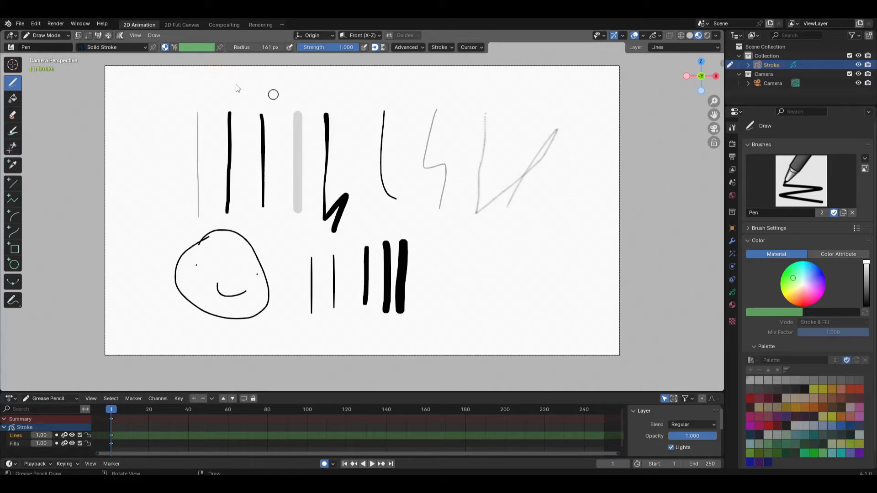
Step: Add two even wider vertical strokes, enlarging the brush radius for each and using 443 px for the second
drag(255, 47, 290, 47)
drag(422, 237, 427, 304)
key(f)
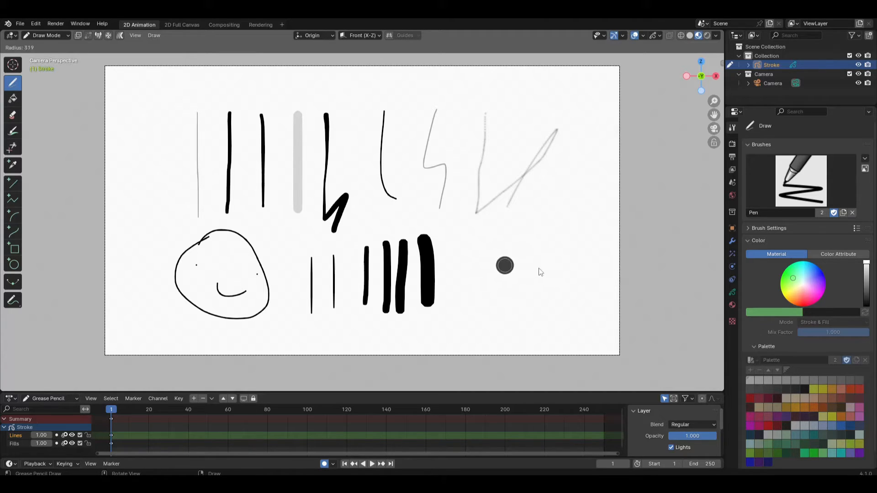
click(598, 271)
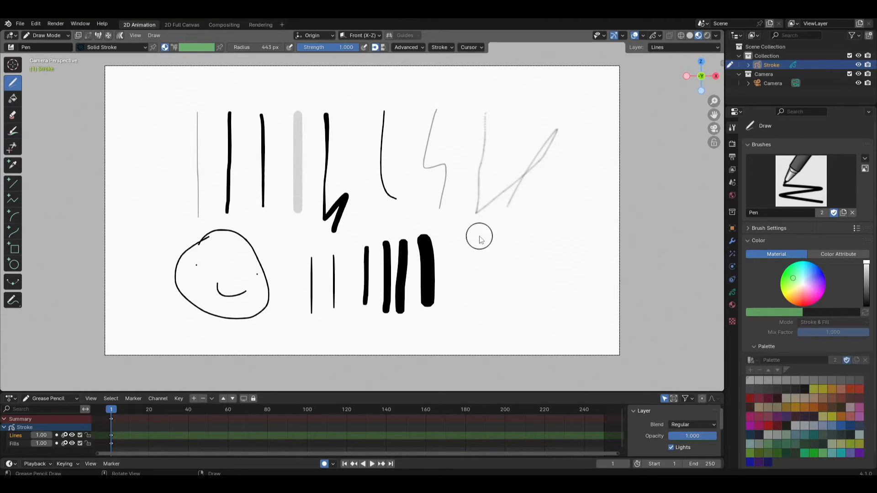
drag(458, 235, 459, 281)
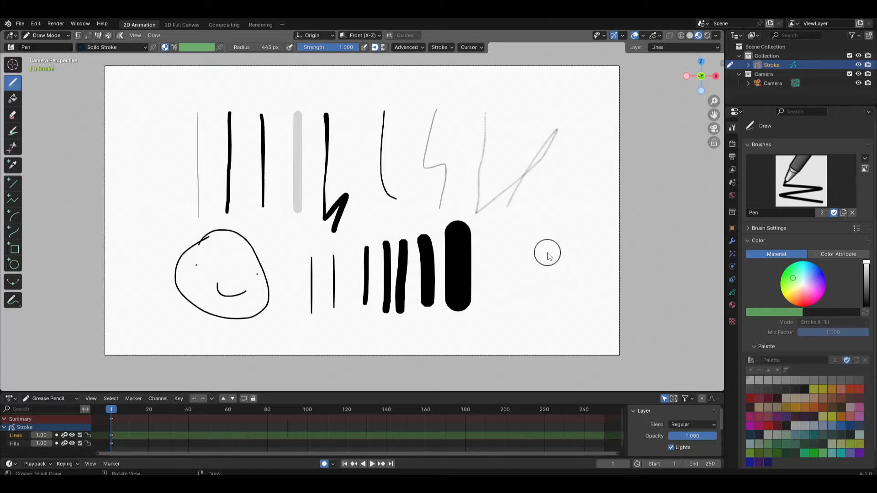
Step: Draw a vertical stroke at 196 px radius right of the widest one and another at 264 px beside the face
key(f)
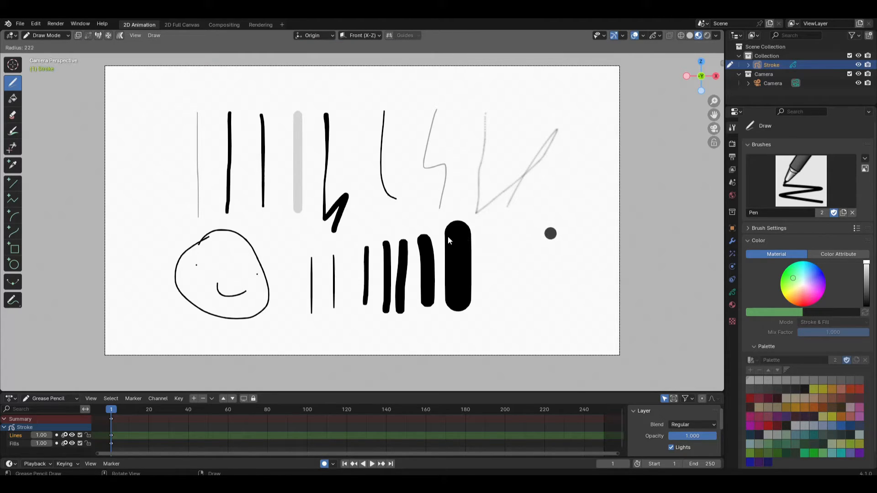
click(423, 237)
drag(495, 229, 505, 298)
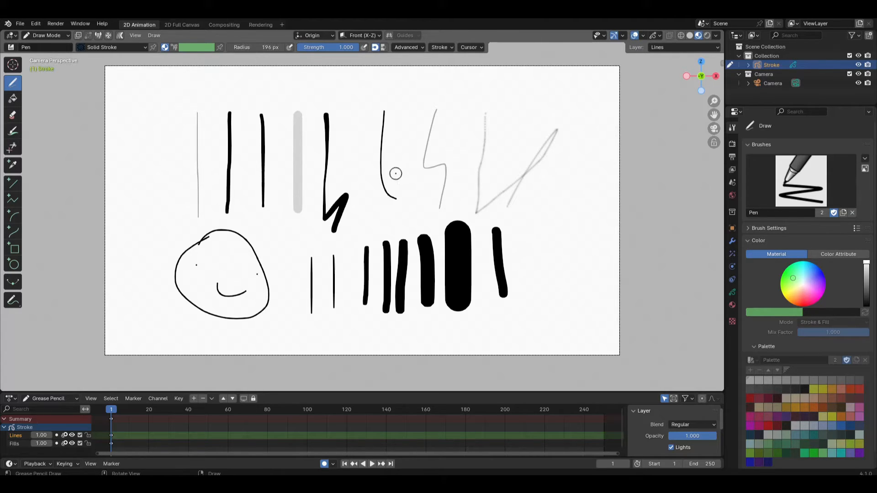
key(f)
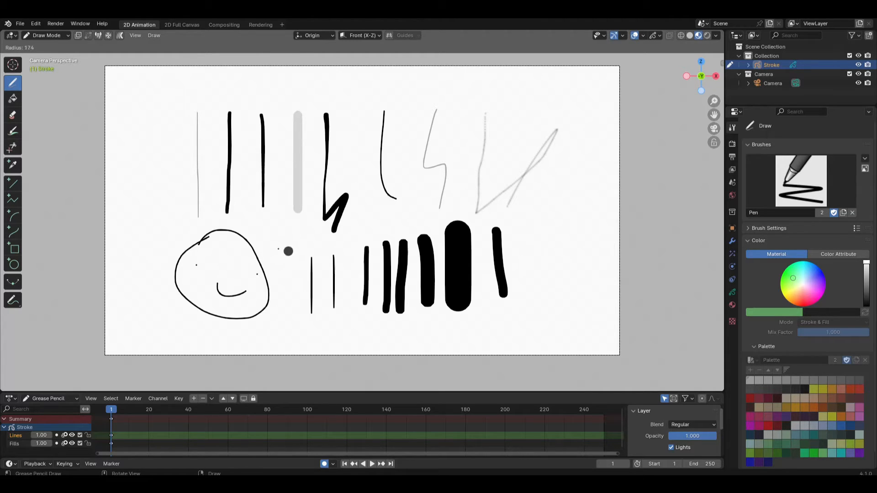
click(311, 251)
drag(274, 240, 273, 322)
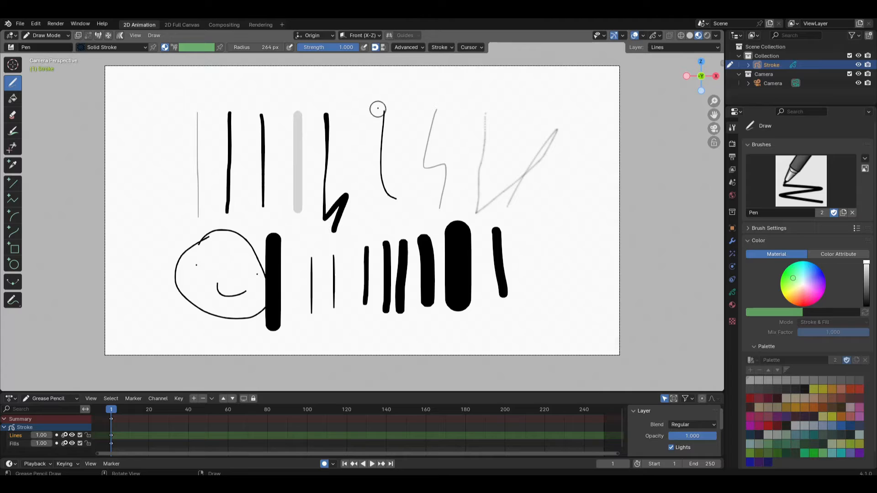
Step: Toggle pen-pressure control of the brush radius and draw a thick slanted stroke before the first line of the row
click(289, 48)
drag(154, 124, 133, 237)
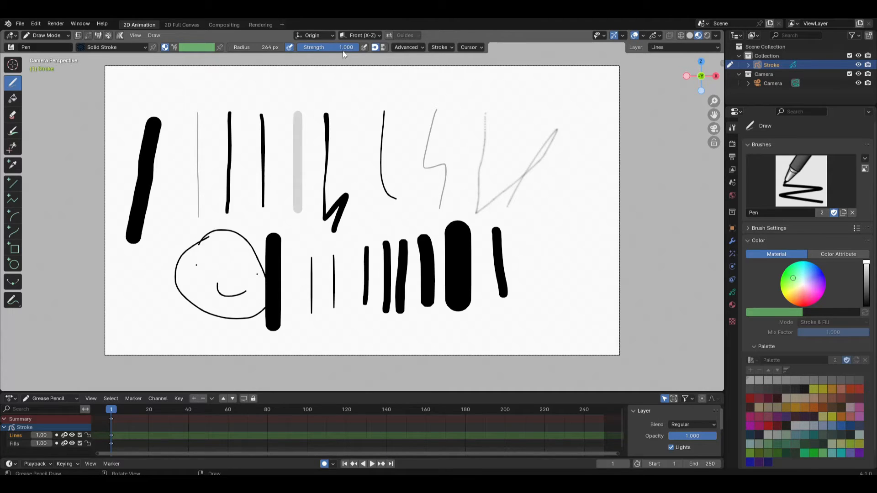
Step: Draw three short thick strokes across the upper row at brush strengths 0.232, 0.616 and 0.862
drag(343, 48, 312, 49)
drag(363, 97, 363, 186)
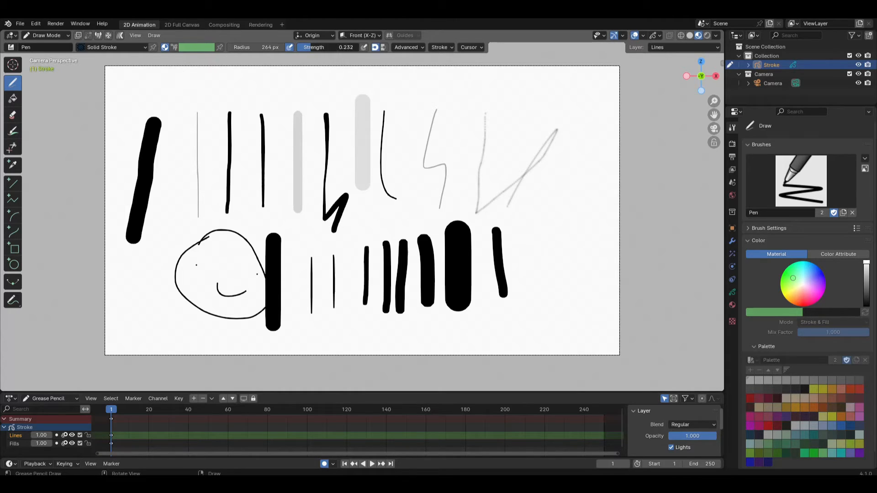
drag(312, 49, 336, 48)
drag(411, 96, 404, 168)
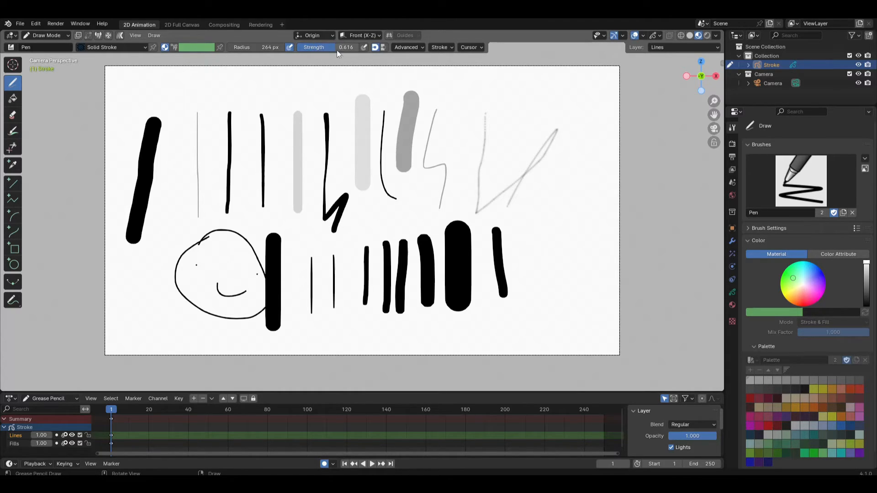
drag(336, 47, 348, 48)
drag(447, 96, 455, 149)
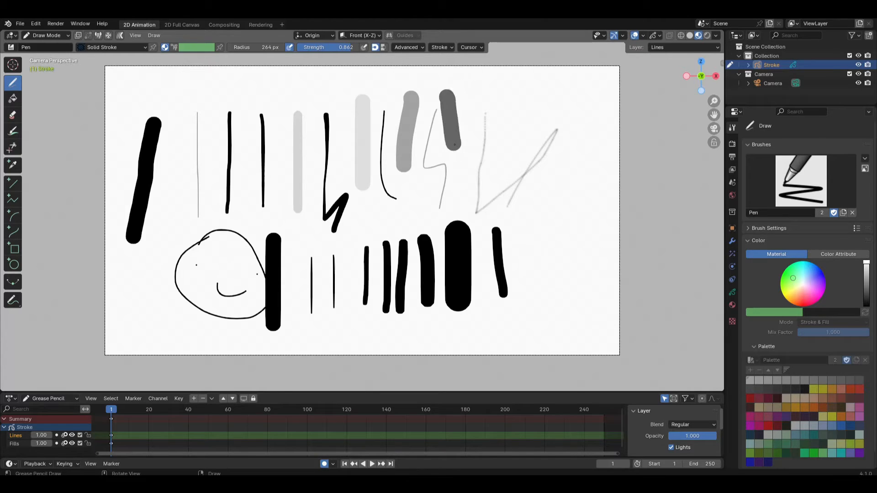
Step: Draw a darker slanted stroke at a higher brush strength and a solid one beside it at strength 1.000
drag(353, 47, 359, 47)
drag(465, 88, 476, 135)
drag(323, 47, 338, 48)
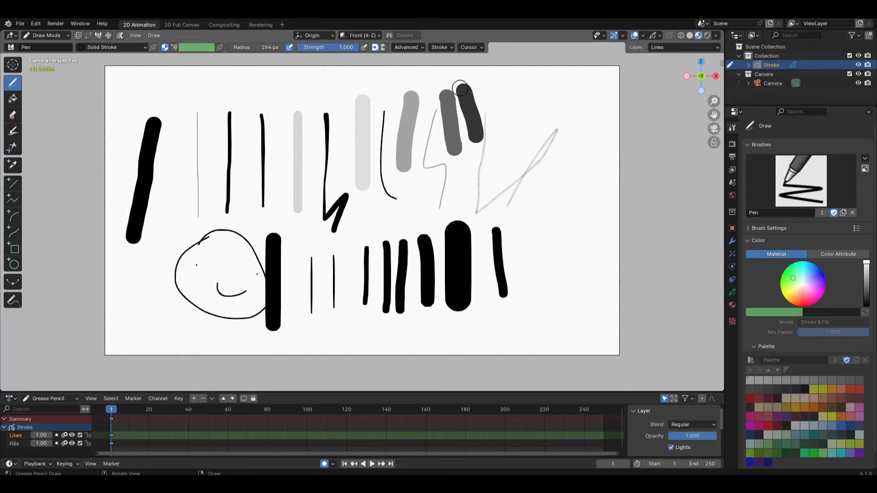
drag(499, 87, 507, 156)
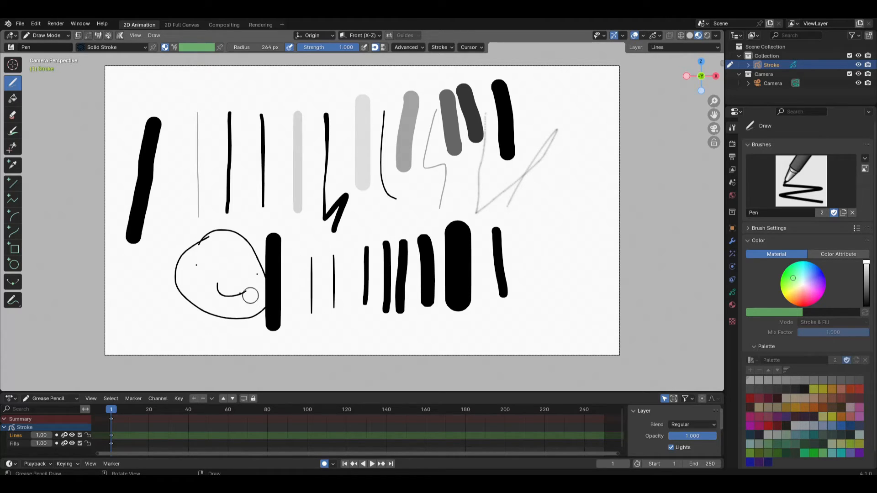
Step: Switch to the Erase tool with Eraser Soft and try several radii, ending at 11 px
click(15, 116)
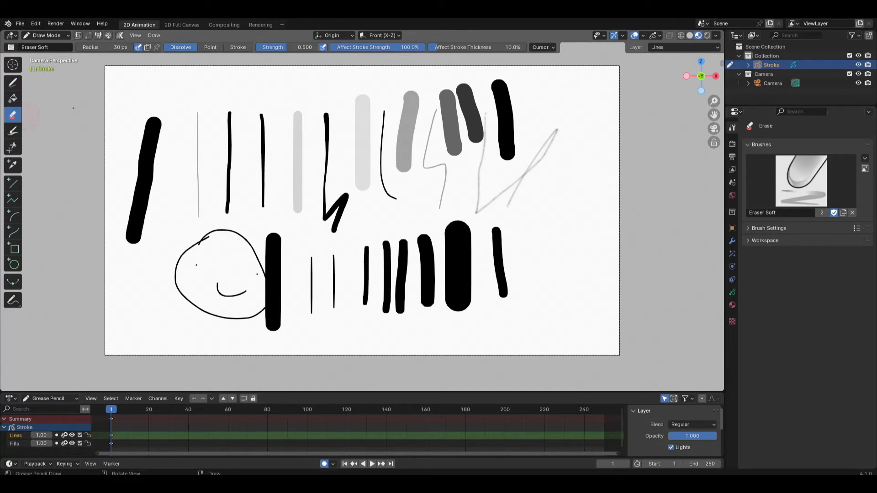
click(11, 47)
drag(114, 47, 137, 47)
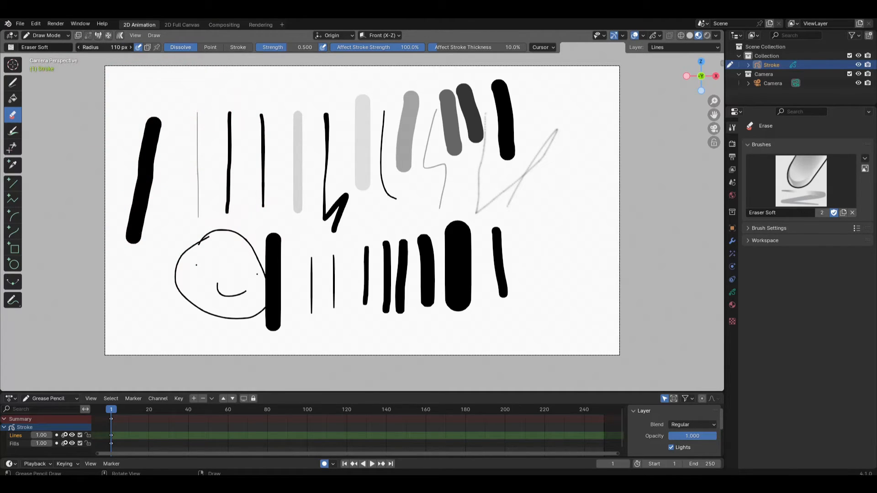
drag(104, 47, 70, 47)
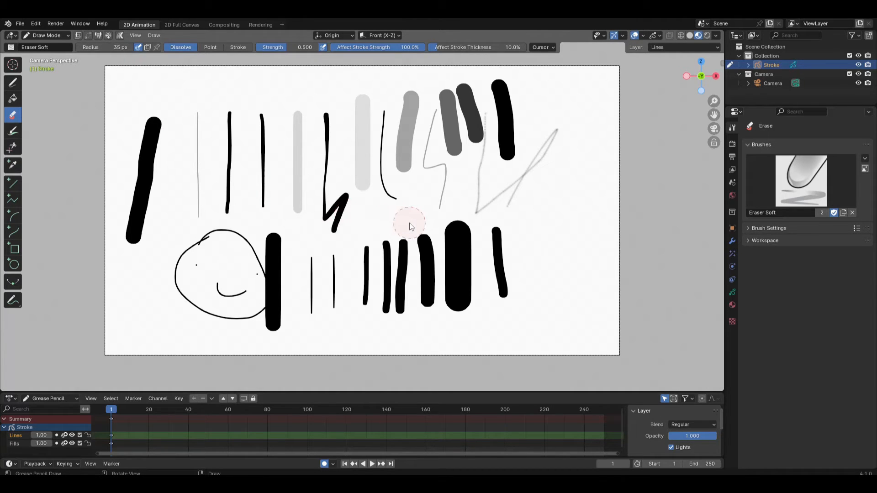
key(f)
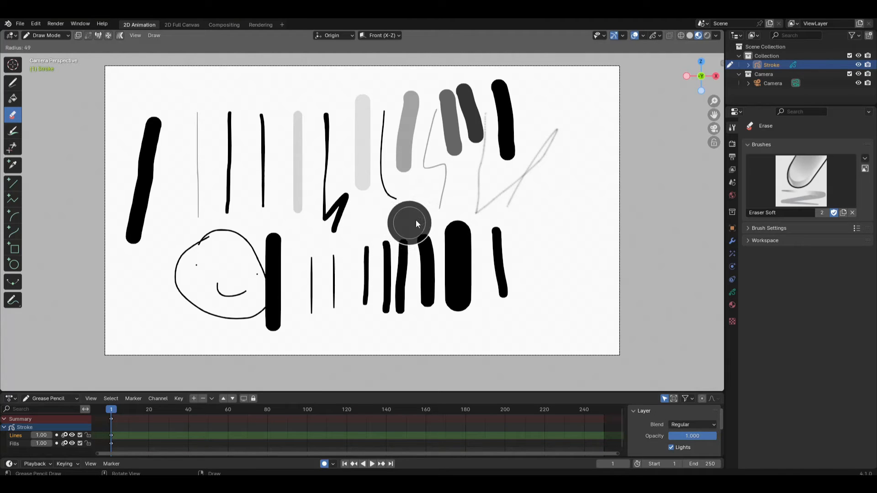
click(405, 224)
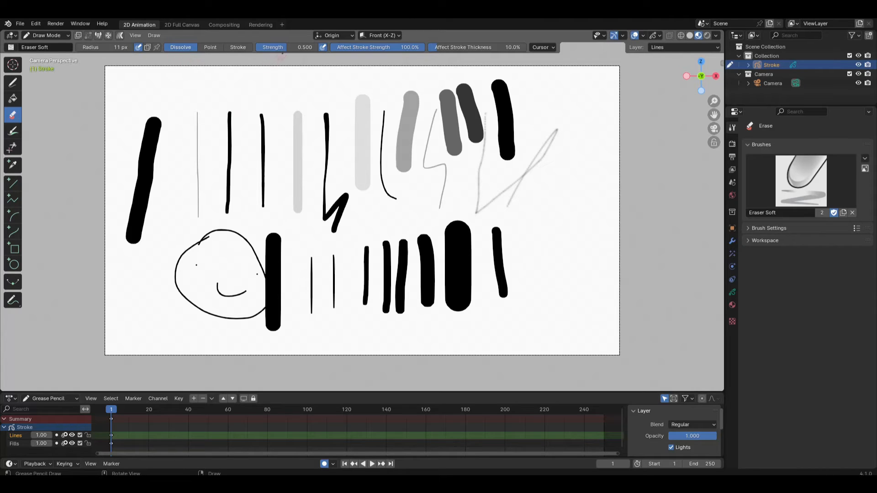
Step: Fade the upper part of the thin line in the upper row, first at reduced eraser strength and again at 1.000
mouse_move(294, 47)
mouse_down()
mouse_move(318, 47)
mouse_move(287, 47)
mouse_up()
mouse_move(198, 126)
mouse_down()
mouse_move(197, 105)
mouse_move(197, 123)
mouse_up()
drag(281, 48, 318, 48)
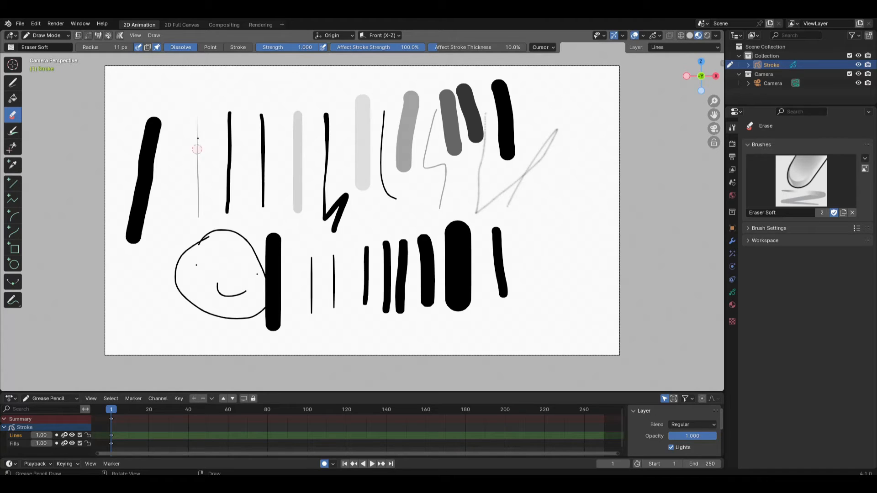
drag(198, 134, 200, 168)
Step: Dissolve the lower end of the third thin black line in the upper row with the soft eraser
scroll(196, 192, up, 5)
scroll(190, 202, down, 2)
scroll(196, 206, up, 1)
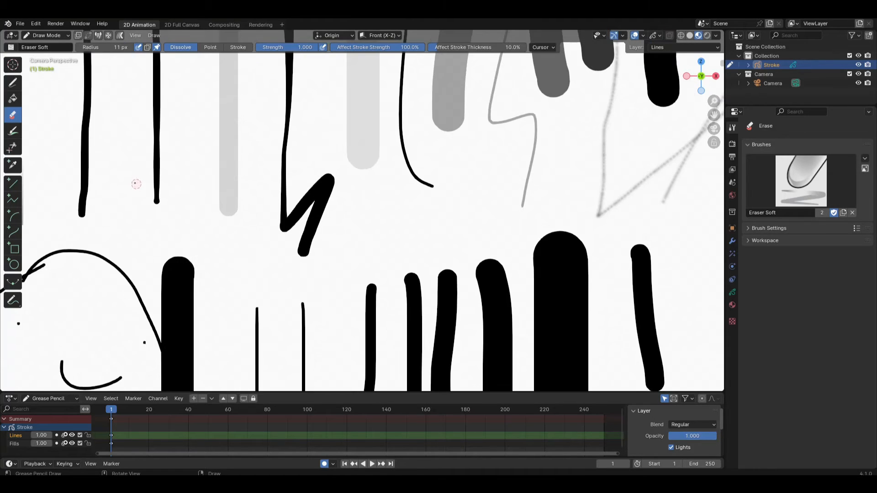
drag(158, 200, 154, 176)
mouse_move(153, 215)
mouse_down()
mouse_move(157, 137)
mouse_move(160, 178)
mouse_up()
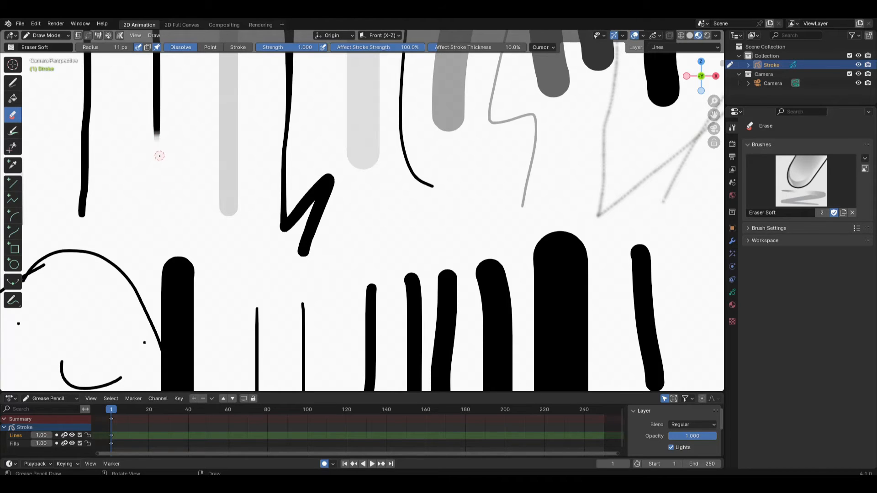
Step: Switch the eraser to Point mode and cut a gap through the upright black line beside the faded one
scroll(160, 154, down, 2)
scroll(154, 141, up, 2)
scroll(154, 141, down, 3)
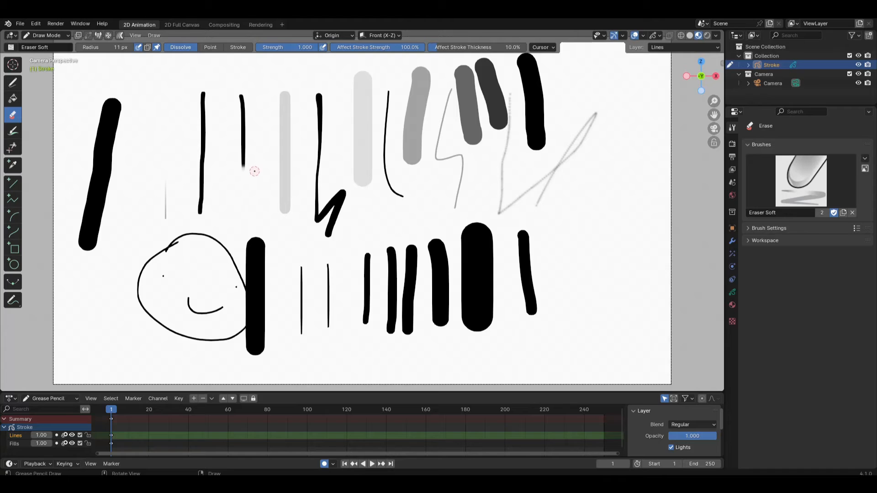
click(210, 48)
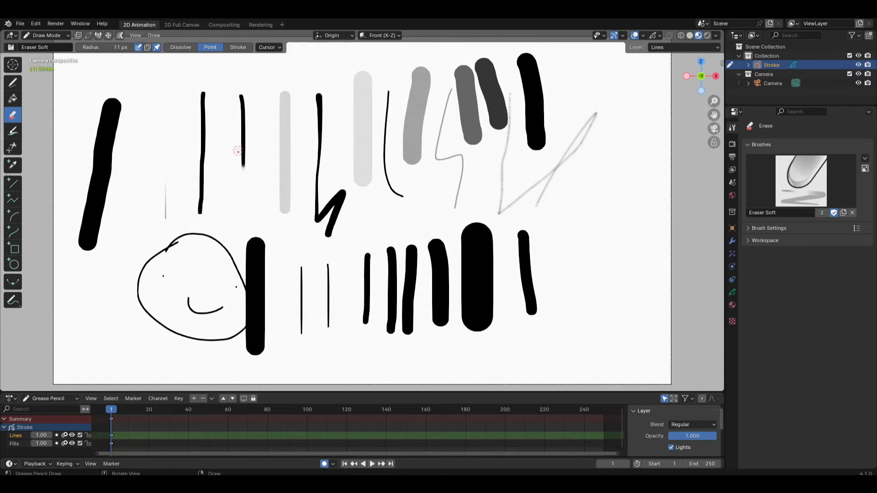
drag(192, 134, 223, 134)
Step: Cut two gaps in the black zigzag line and erase across the curved line and the neighbouring grey stroke
scroll(151, 149, up, 4)
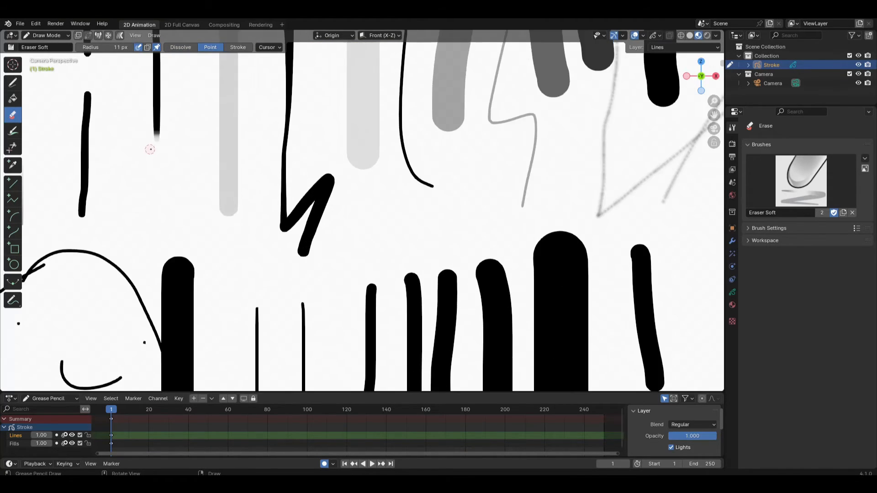
drag(290, 143, 247, 145)
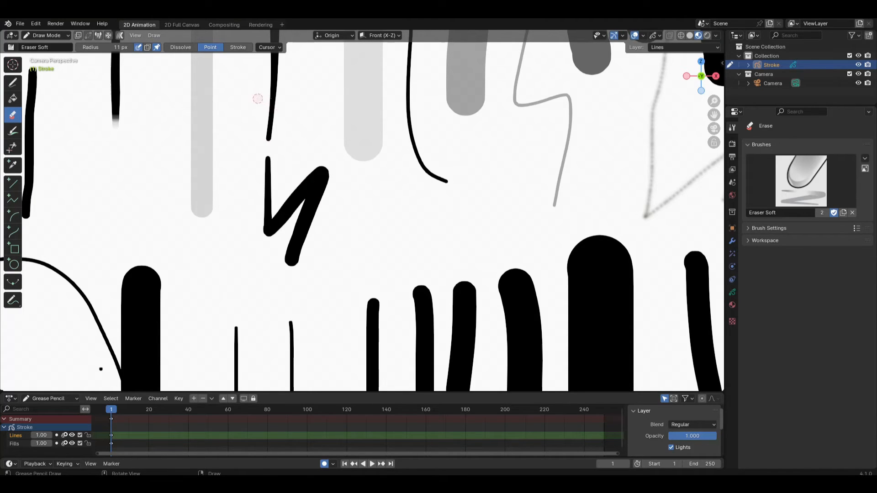
drag(257, 99, 298, 100)
scroll(297, 100, down, 4)
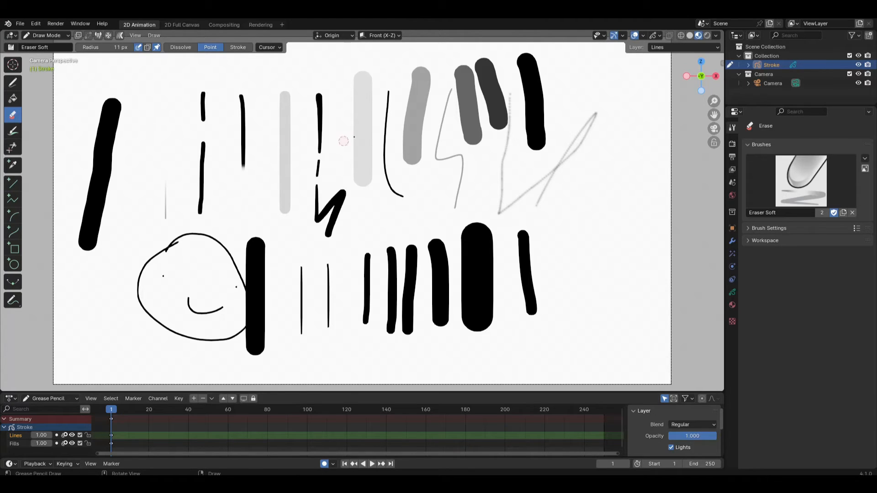
drag(345, 139, 418, 132)
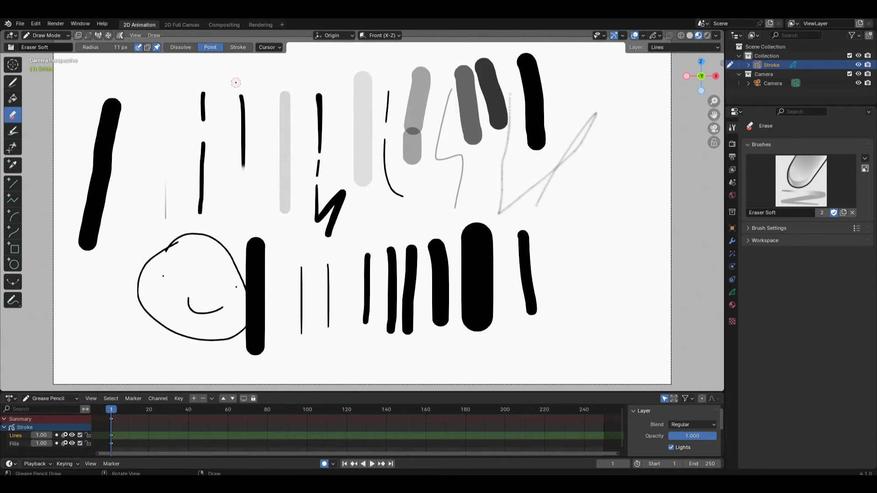
Step: Switch the eraser to Stroke mode and delete the upright lines before the zigzag, its upper pieces, the face outline and an eye
click(241, 50)
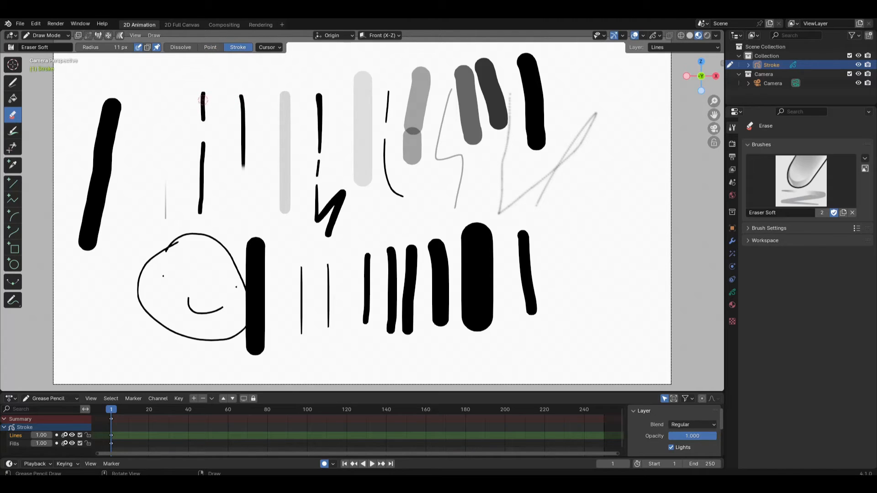
click(203, 100)
click(200, 169)
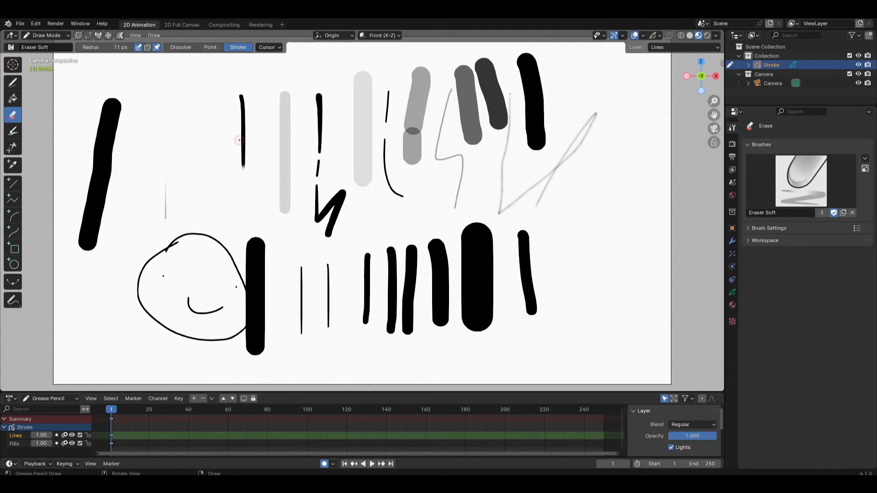
click(242, 137)
click(287, 99)
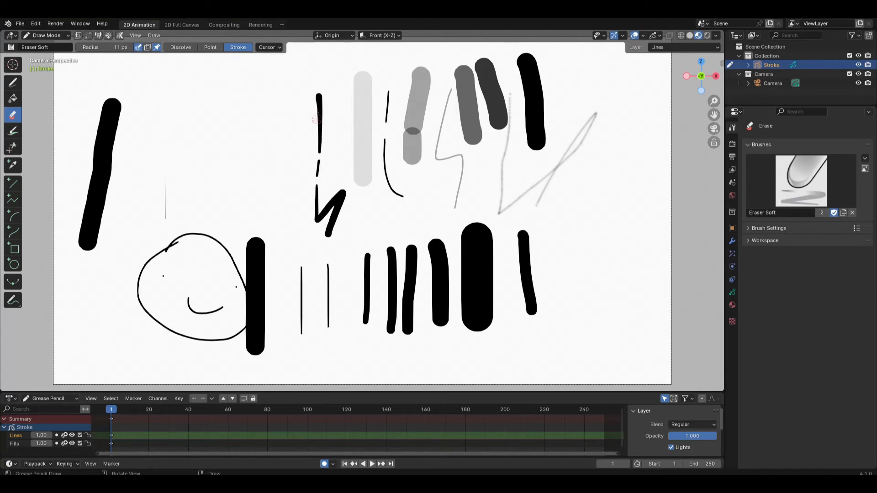
click(319, 103)
click(318, 168)
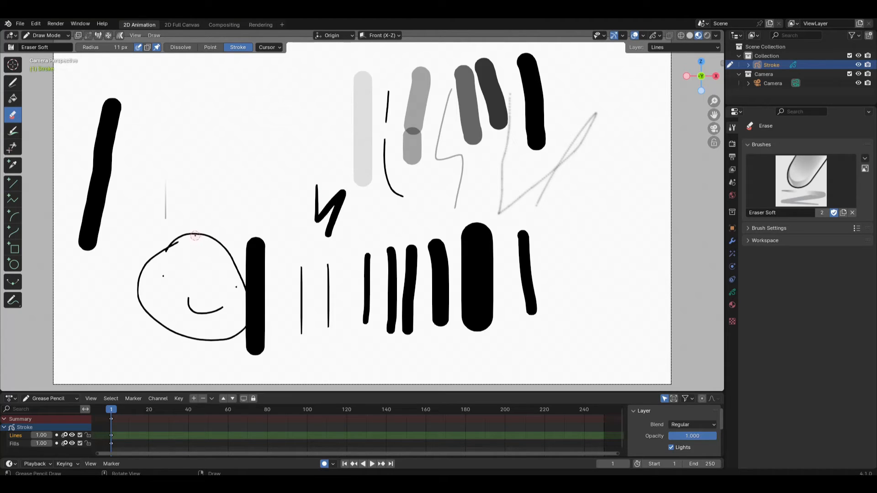
click(195, 235)
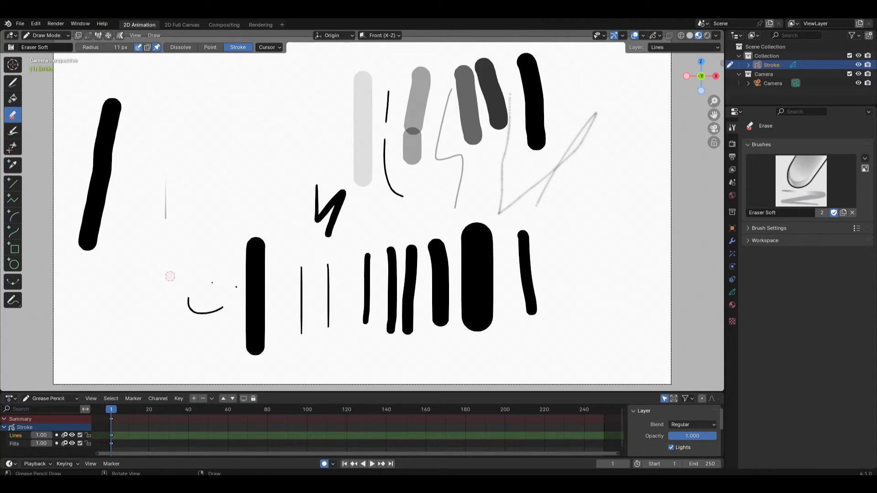
click(212, 282)
Step: Enlarge the eraser radius to 81 px and wipe all remaining strokes off the canvas
key(f)
click(272, 233)
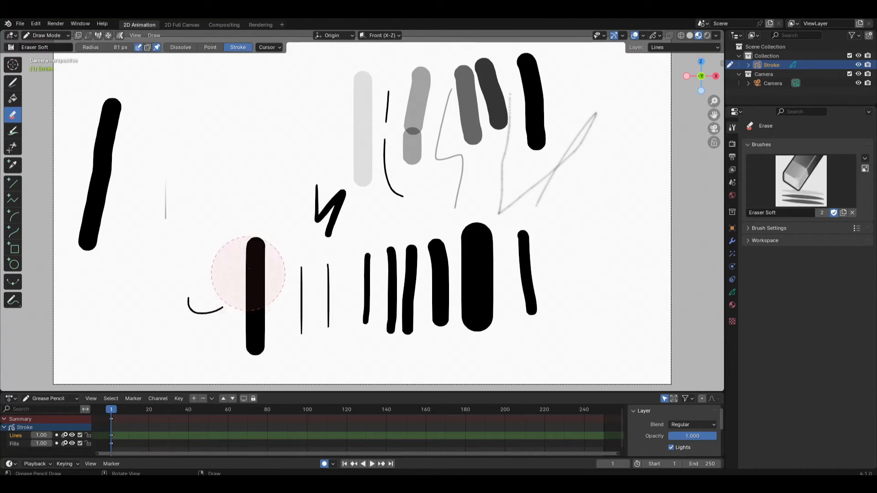
mouse_move(249, 274)
mouse_down()
mouse_move(216, 304)
mouse_move(183, 304)
mouse_up()
mouse_move(302, 299)
mouse_down()
mouse_move(323, 289)
mouse_move(495, 273)
mouse_move(452, 276)
mouse_move(550, 153)
mouse_move(333, 232)
mouse_move(481, 128)
mouse_move(393, 109)
mouse_move(111, 190)
mouse_move(206, 178)
mouse_up()
scroll(207, 177, down, 2)
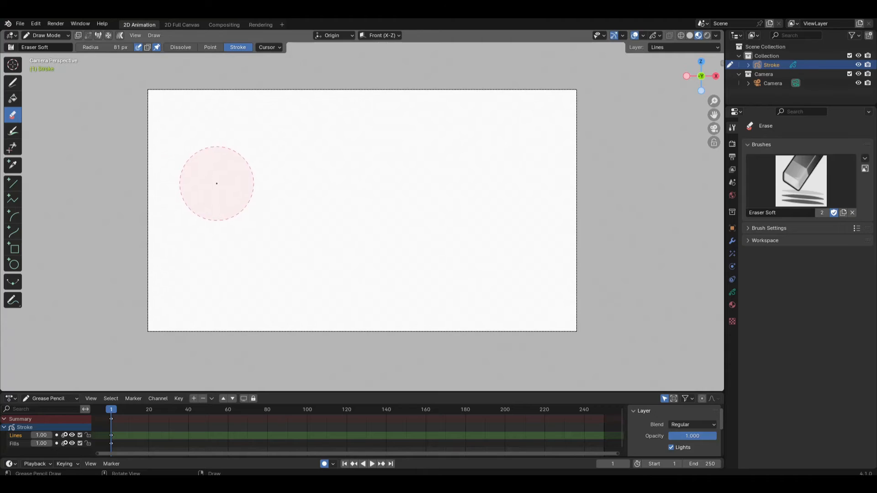
scroll(215, 180, up, 1)
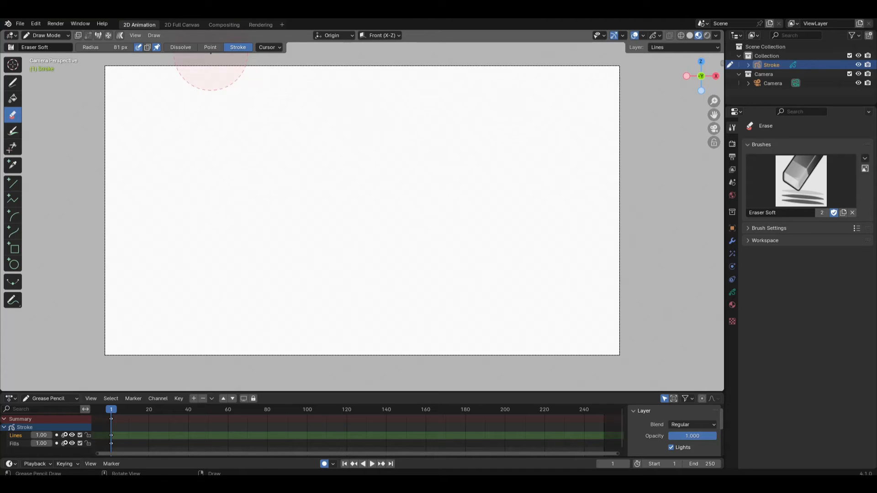
Step: Draw a thick closed round loop freehand with the Pen brush in the upper middle of the canvas
click(16, 264)
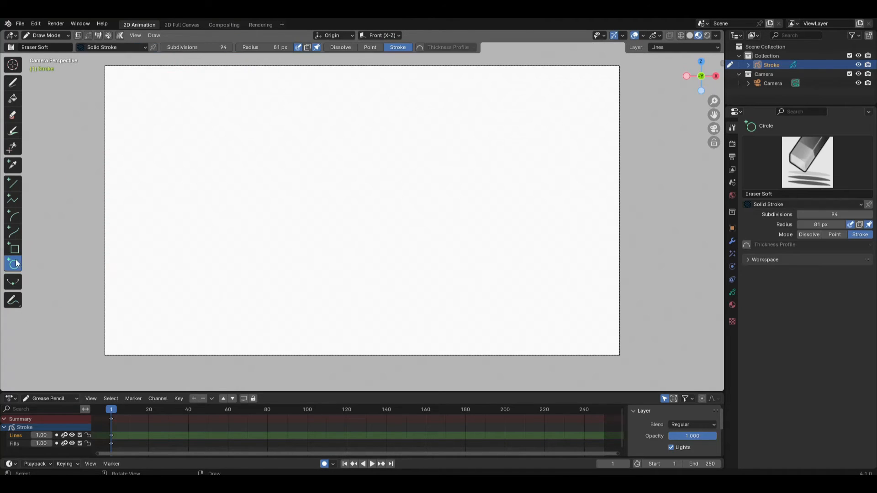
click(13, 84)
mouse_move(312, 112)
mouse_down()
mouse_move(267, 151)
mouse_move(427, 224)
mouse_up()
mouse_move(431, 192)
mouse_down()
mouse_move(320, 112)
mouse_move(312, 120)
mouse_up()
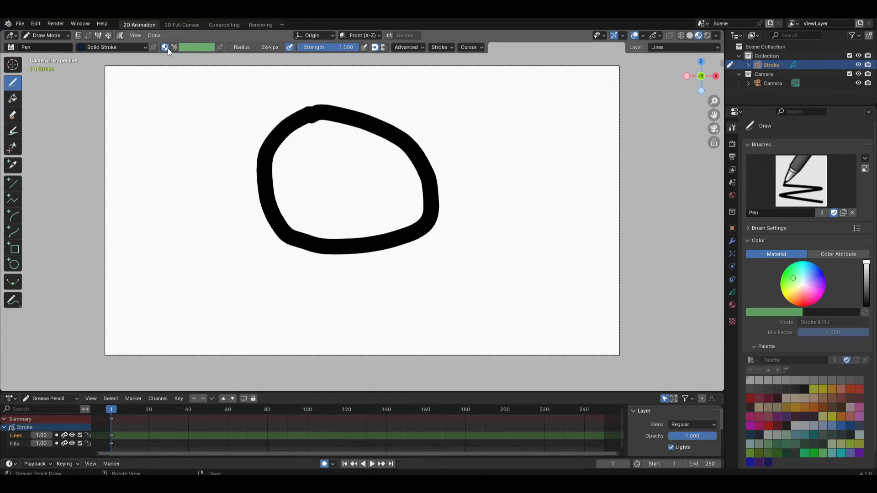
Step: Erase the two opposite sides of the loop with the eraser in Point mode
click(12, 116)
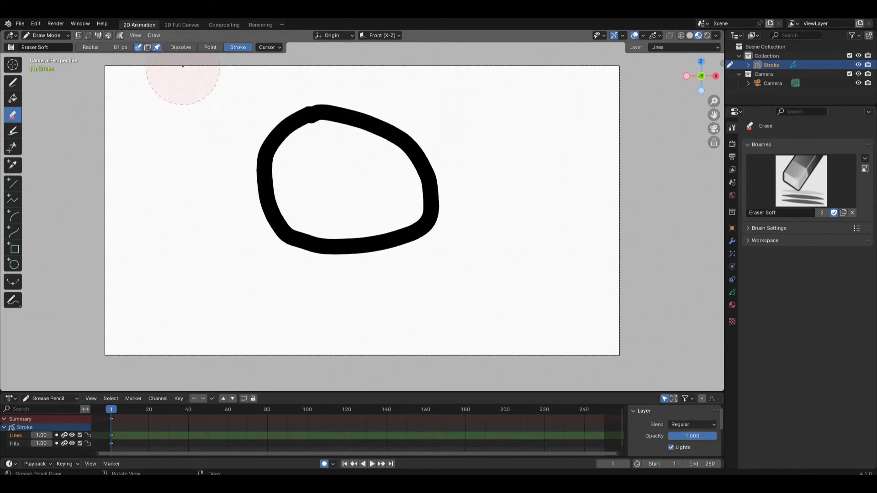
click(237, 48)
click(205, 48)
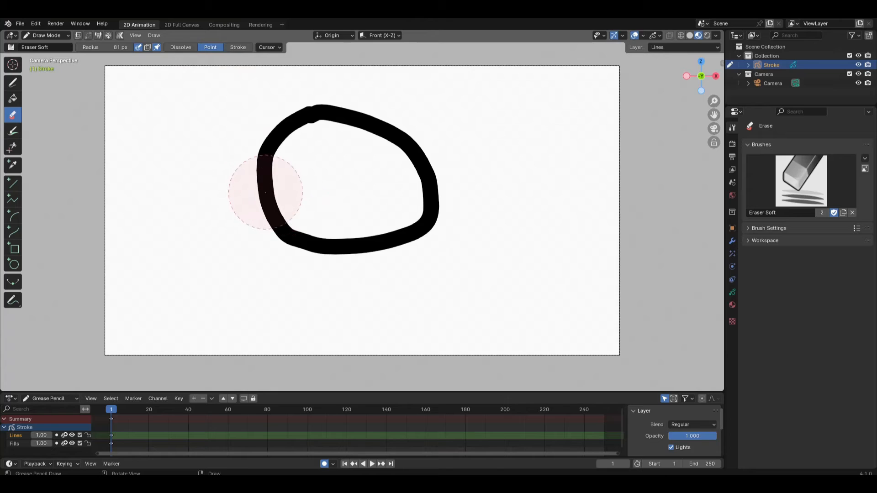
mouse_move(264, 190)
mouse_down()
mouse_move(255, 186)
mouse_move(262, 187)
mouse_up()
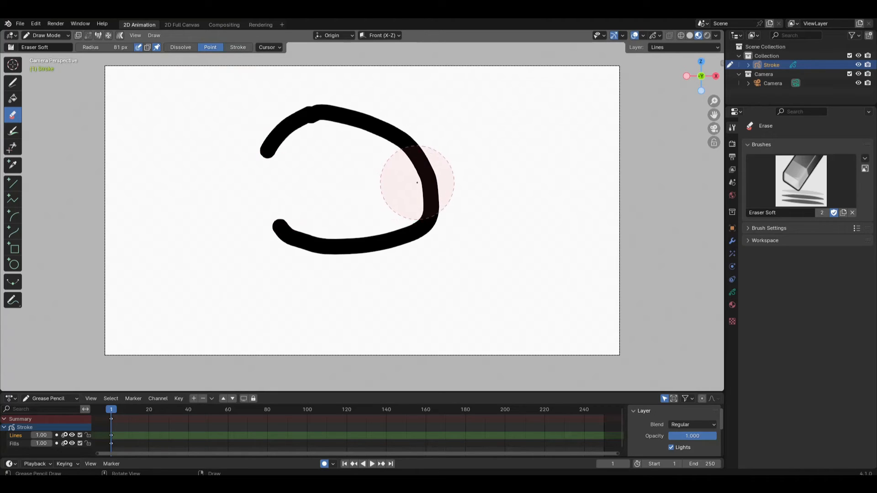
drag(415, 180, 391, 180)
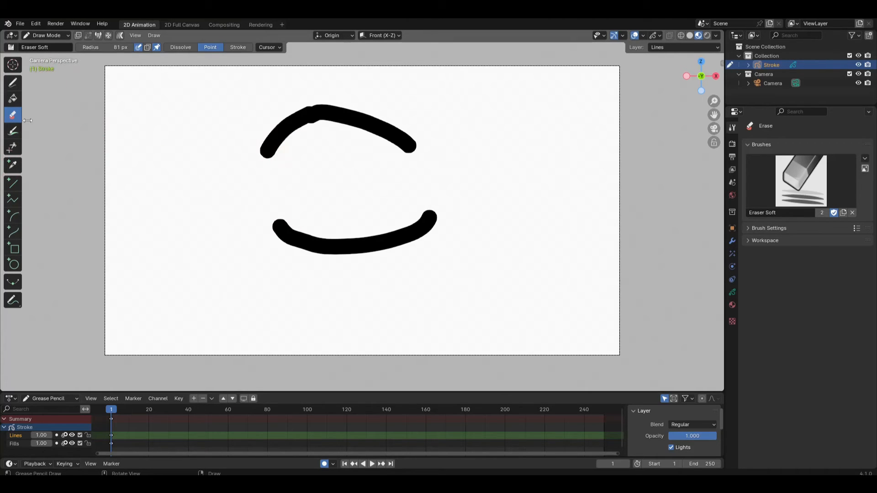
Step: Set the eraser to Stroke mode and delete both remaining arcs of the loop
click(242, 48)
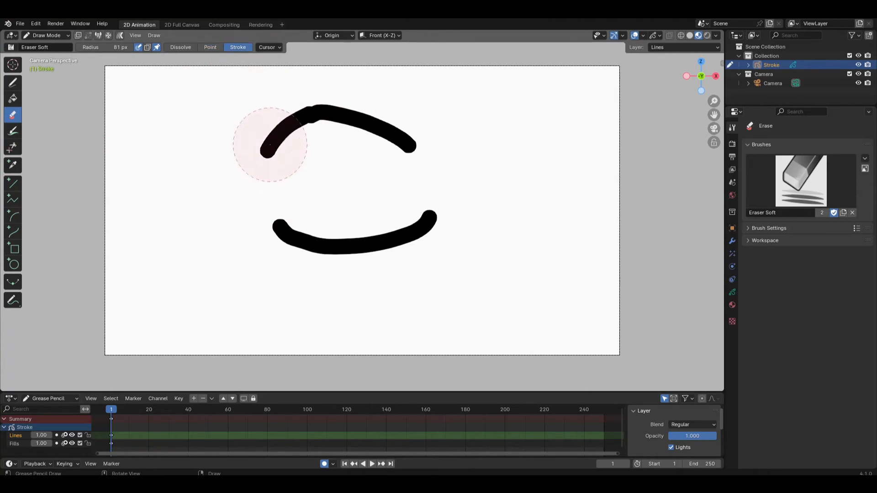
click(270, 145)
click(394, 230)
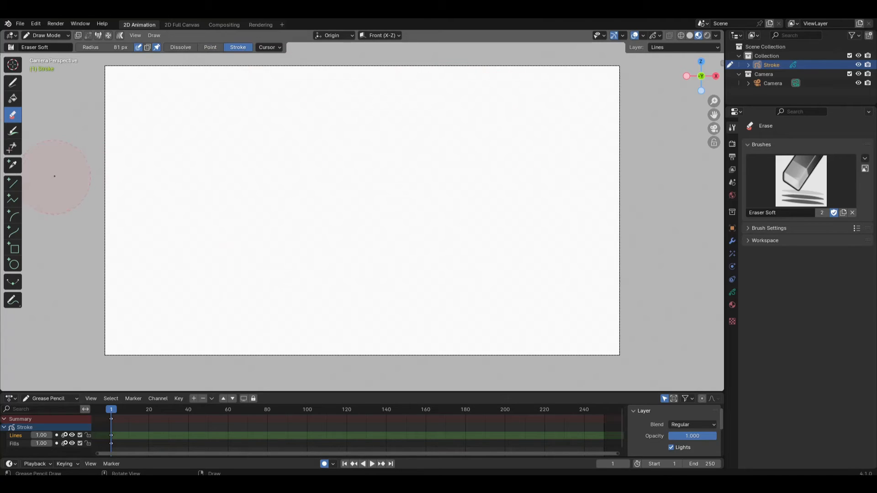
Step: Draw a straight line with the Line tool and adjust its endpoints so it runs diagonally from the canvas's upper-left to lower-right corner
click(12, 185)
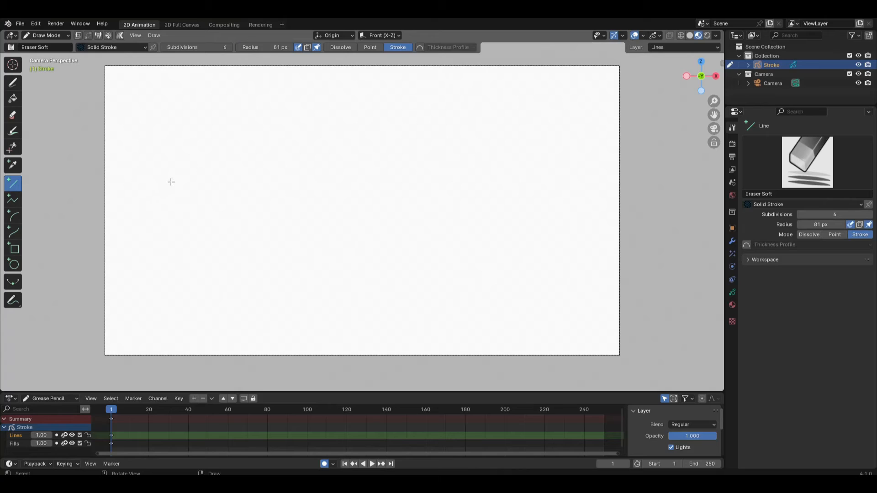
drag(167, 185, 512, 183)
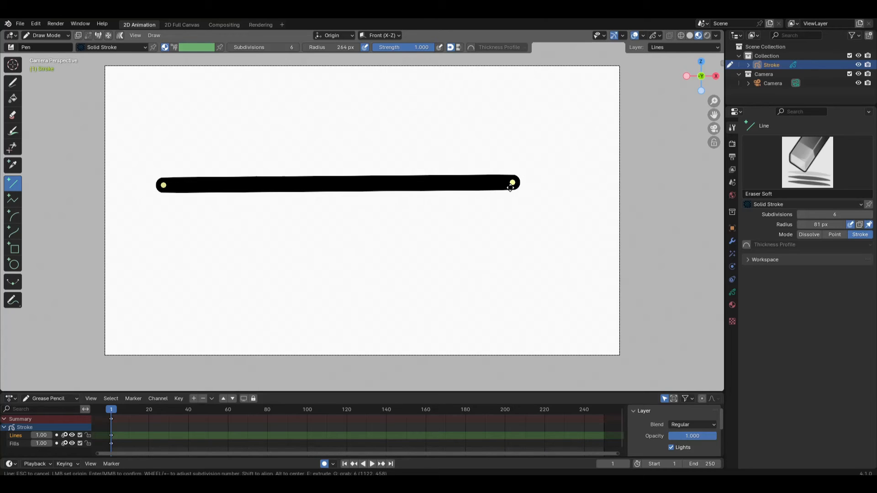
drag(513, 182, 547, 126)
drag(422, 105, 588, 230)
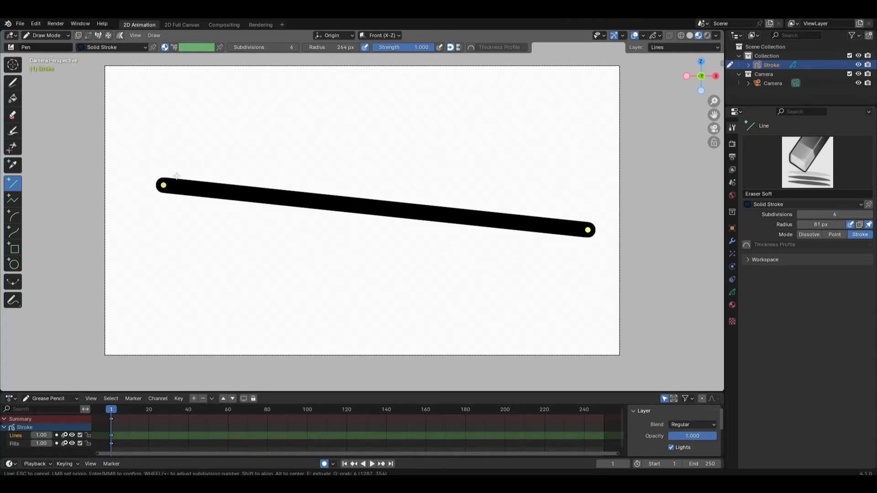
drag(164, 186, 110, 69)
drag(589, 230, 616, 353)
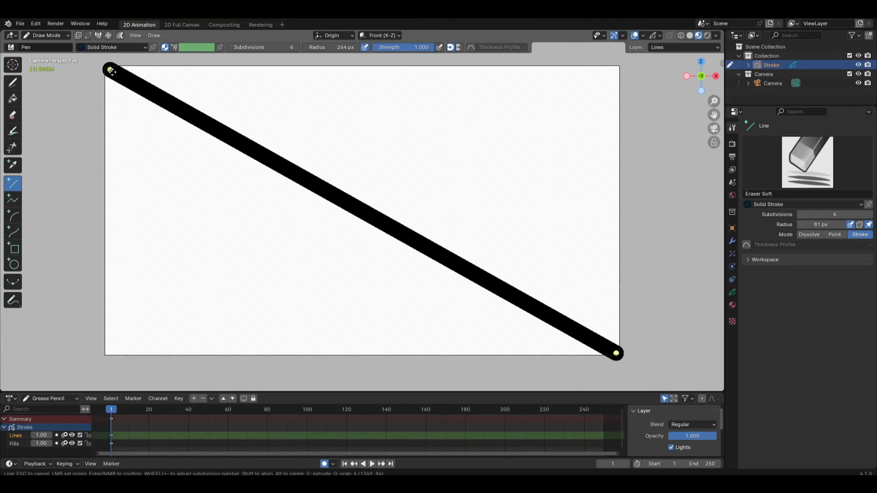
drag(616, 353, 613, 351)
key(Return)
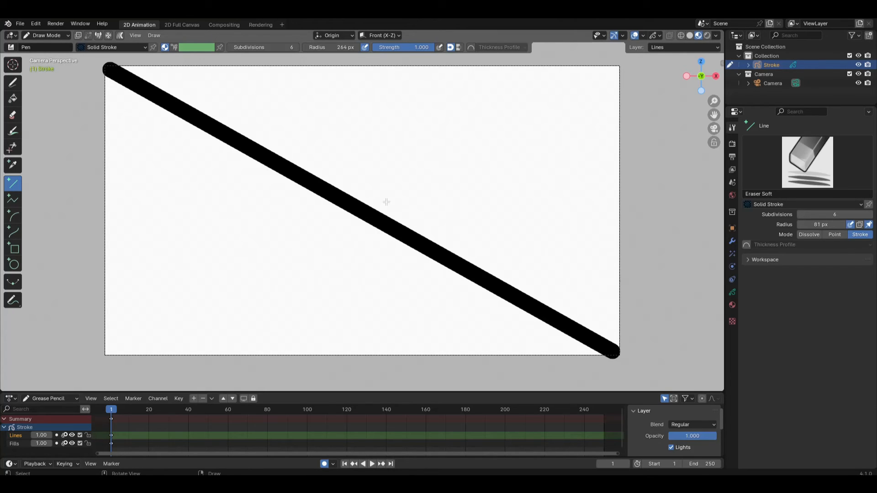
Step: Start a polyline that zigzags with five peaks across the lower half of the canvas
click(13, 200)
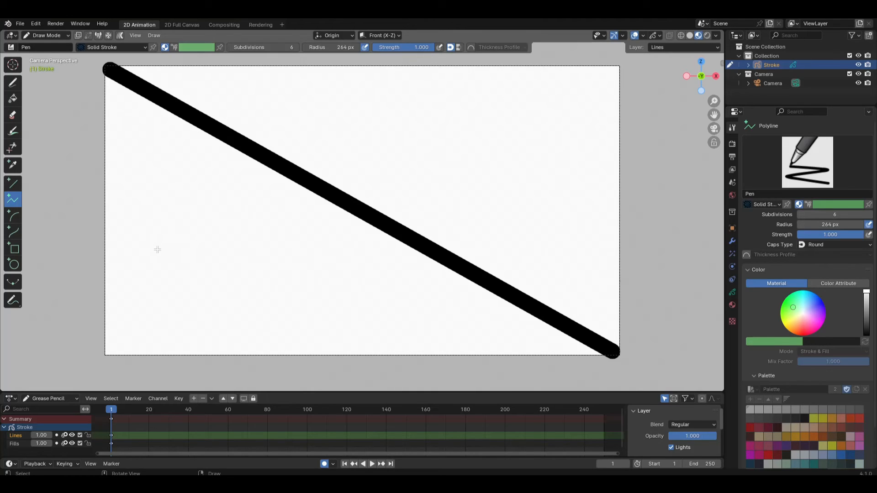
click(142, 274)
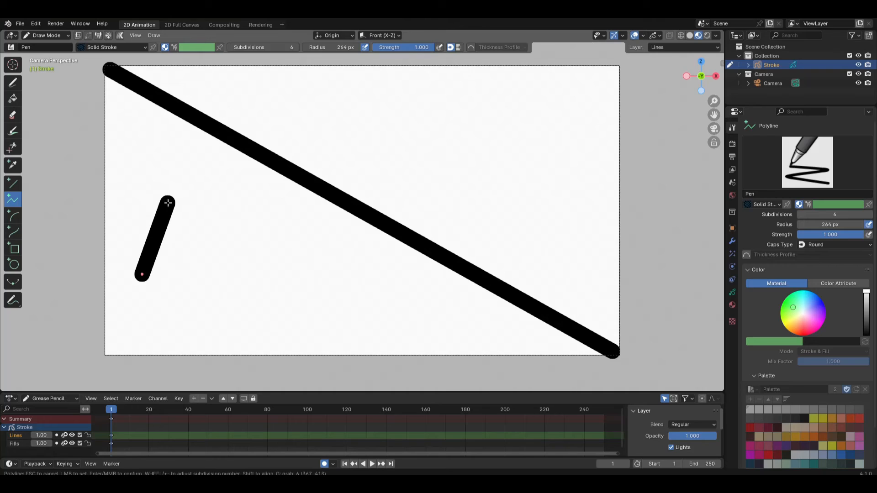
click(168, 201)
click(215, 274)
click(253, 205)
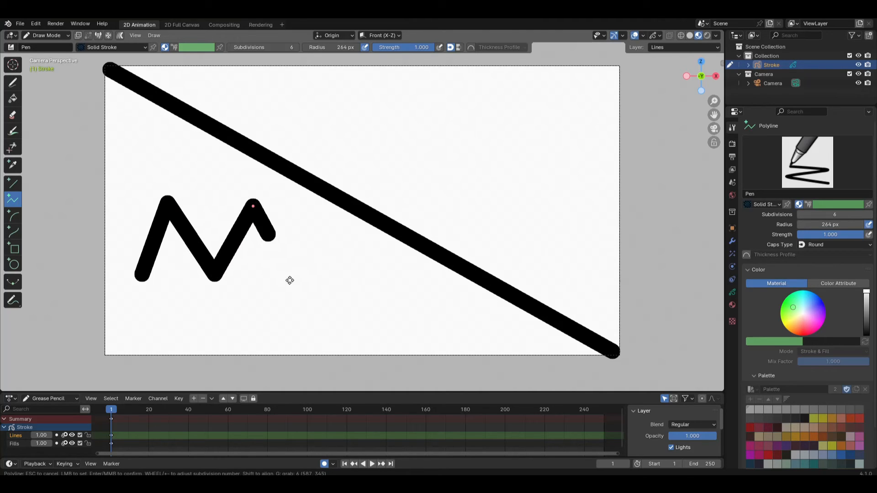
click(295, 285)
click(333, 215)
click(367, 294)
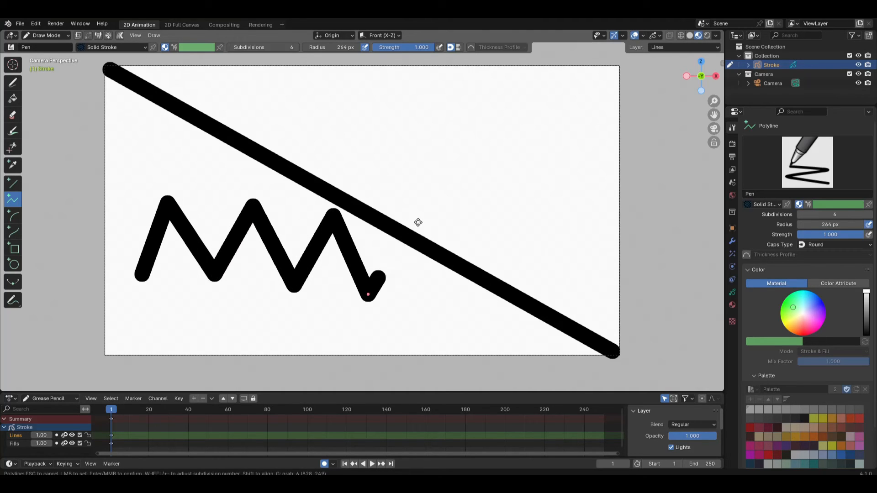
click(418, 222)
click(455, 290)
click(516, 211)
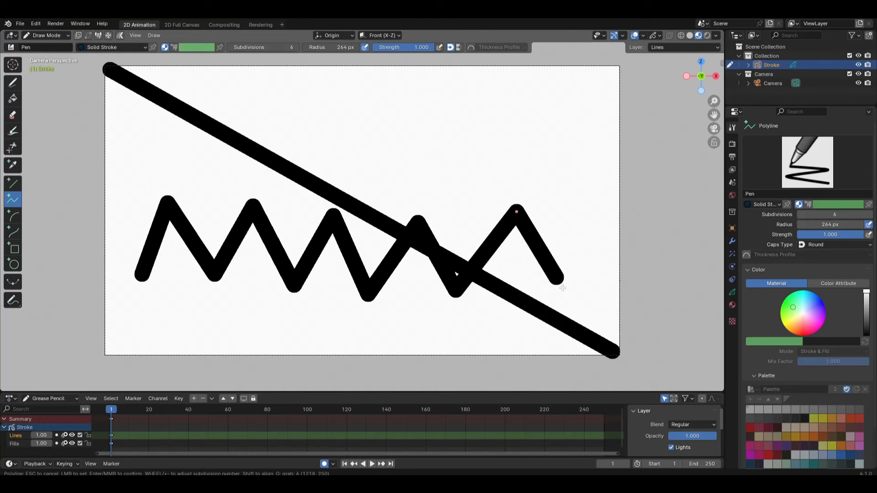
click(562, 288)
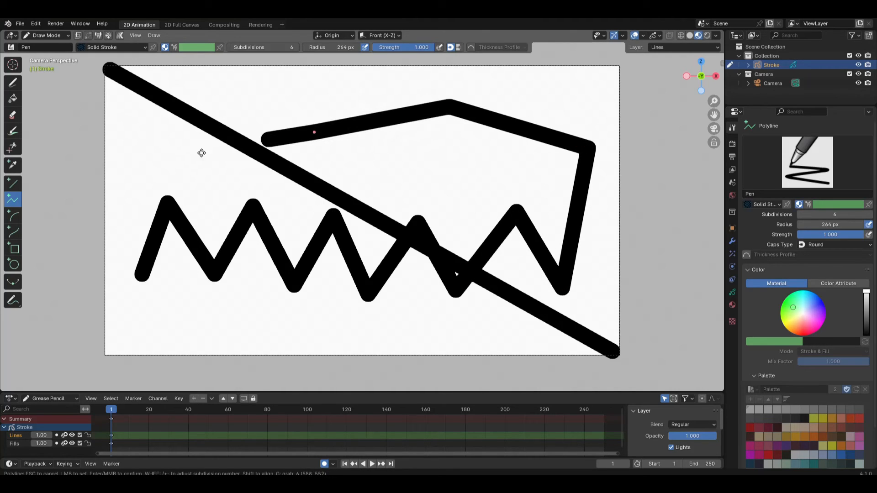
Step: Continue the polyline around the zigzag, over its top and back underneath, and finish it at the zigzag's lower-right end
click(135, 161)
click(127, 235)
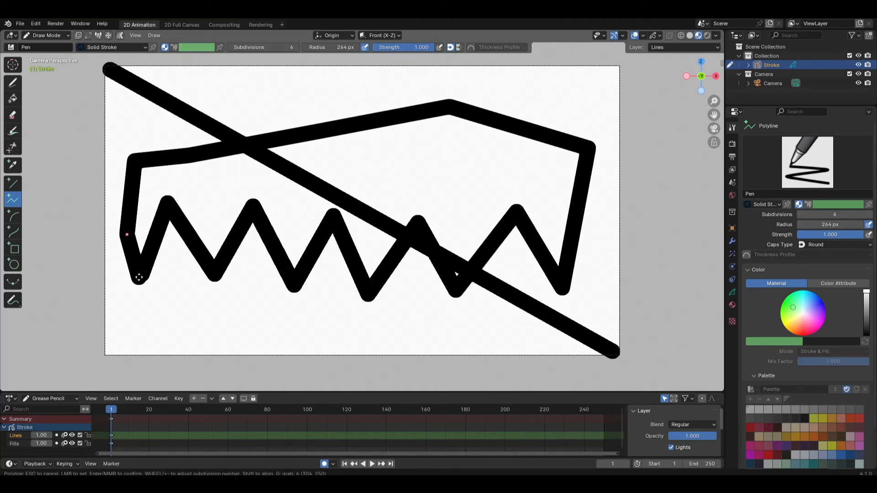
click(139, 277)
click(269, 316)
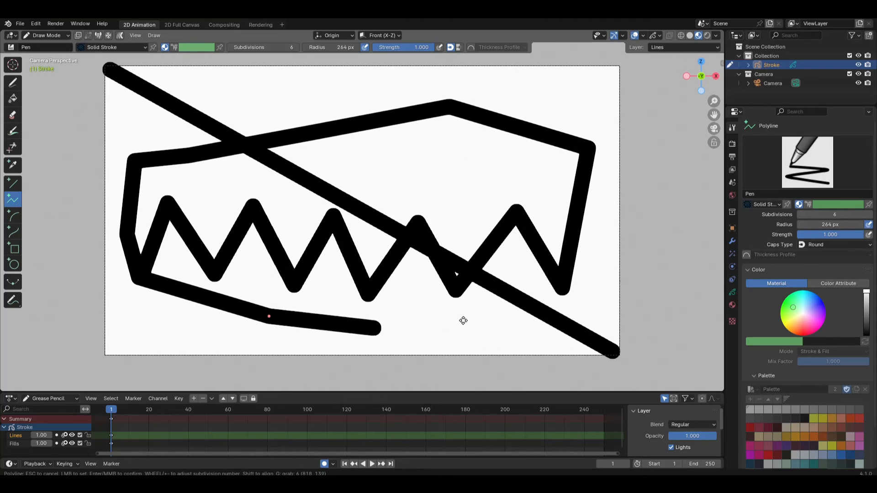
click(515, 316)
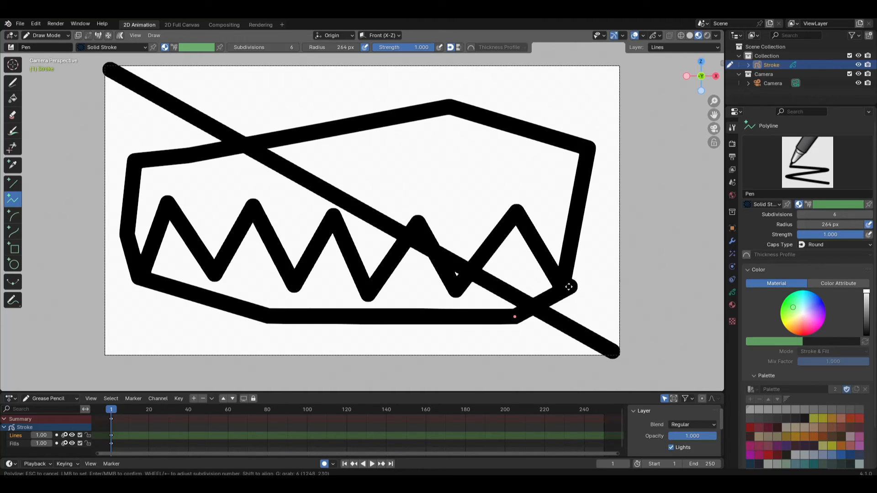
click(566, 288)
key(Return)
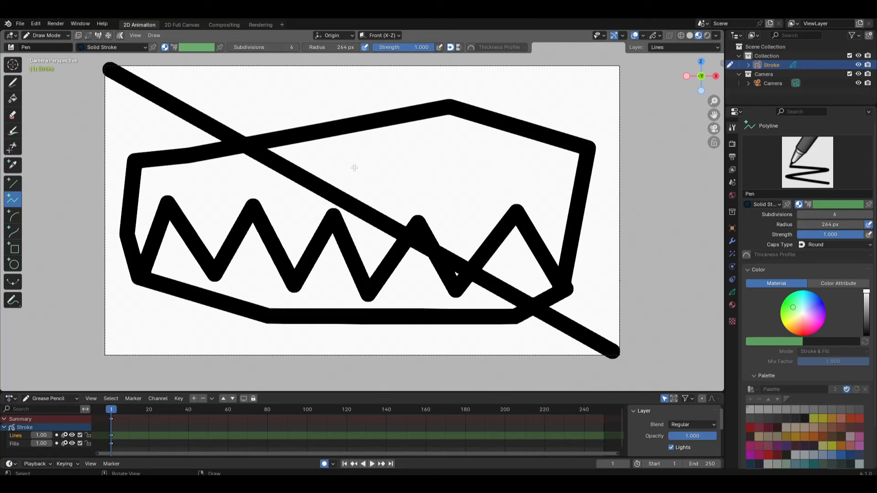
Step: Erase the diagonal line and the polyline with the eraser in Stroke mode
click(11, 114)
click(245, 152)
click(239, 153)
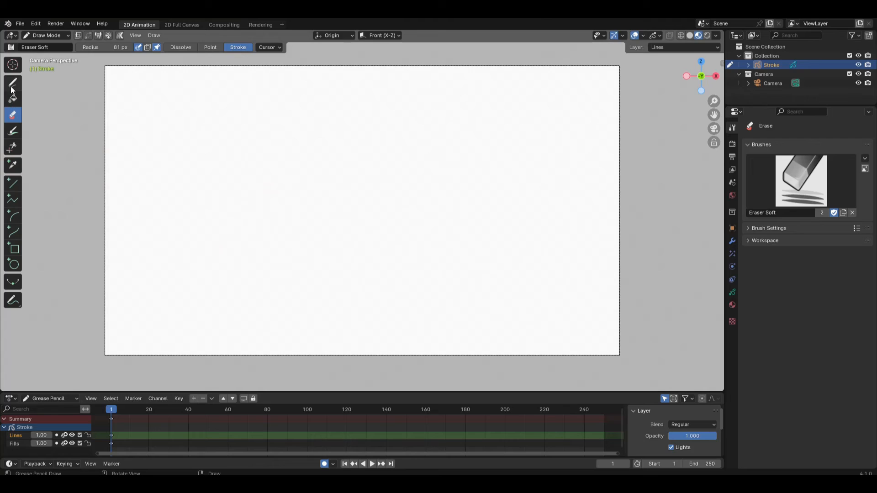
Step: Draw a wide arc bulging upward across the upper middle of the canvas with the Arc tool
click(13, 216)
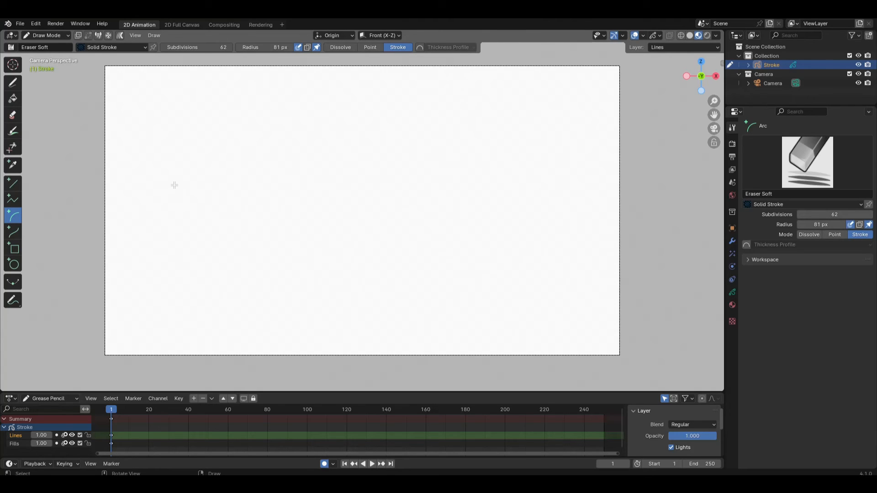
mouse_move(149, 190)
mouse_down()
mouse_move(251, 137)
mouse_move(393, 133)
mouse_move(569, 214)
mouse_move(599, 263)
mouse_move(532, 163)
mouse_move(588, 155)
mouse_move(606, 174)
mouse_up()
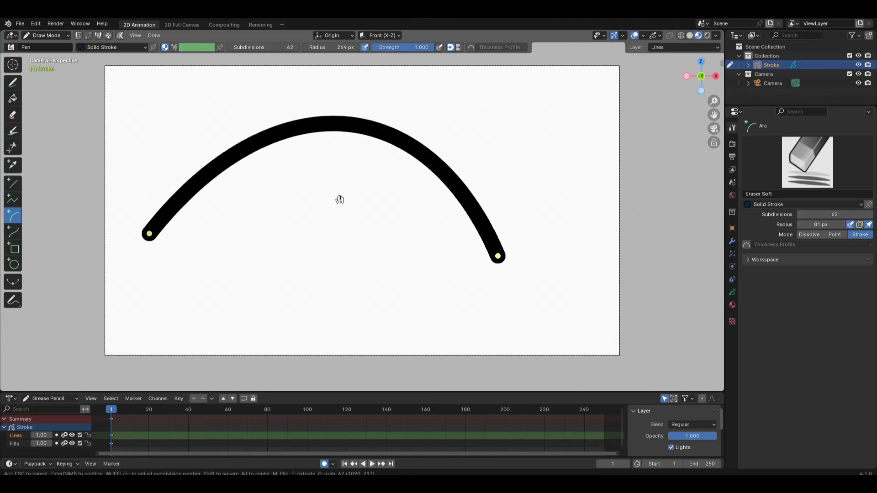
key(Return)
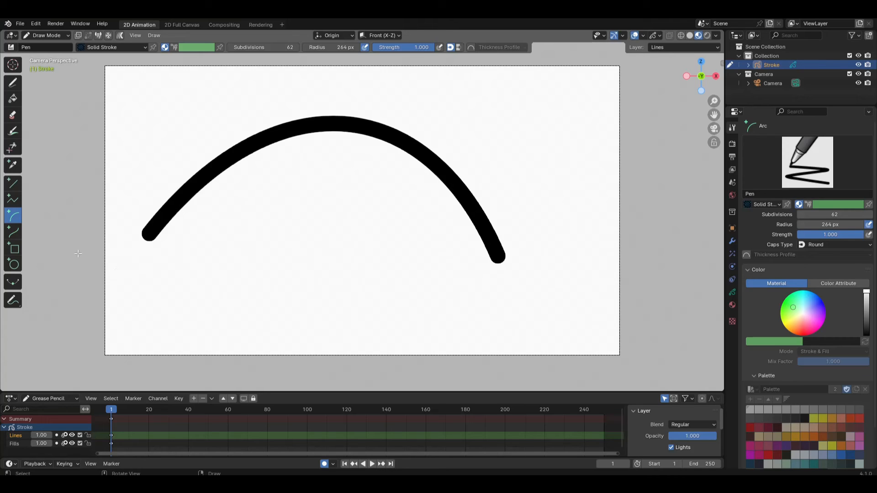
Step: Place a nearly horizontal line below the arc with the Curve tool and extend its endpoints to roughly the arc's width
click(14, 232)
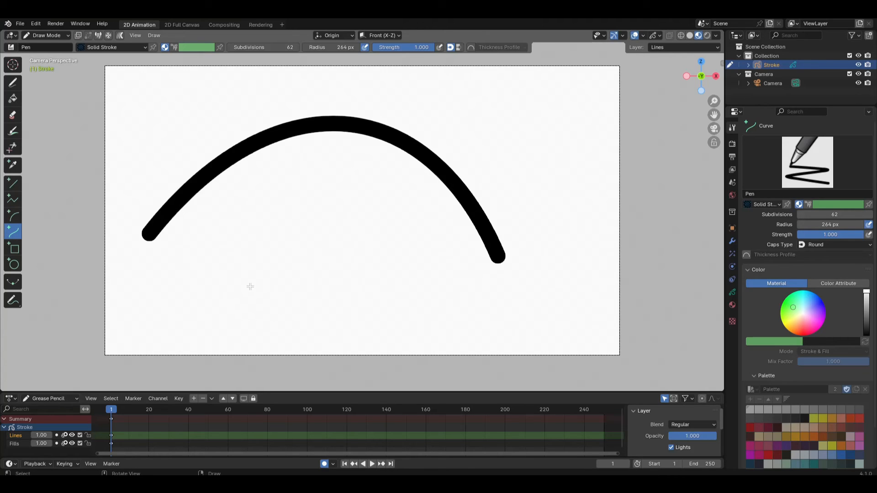
drag(178, 261, 457, 264)
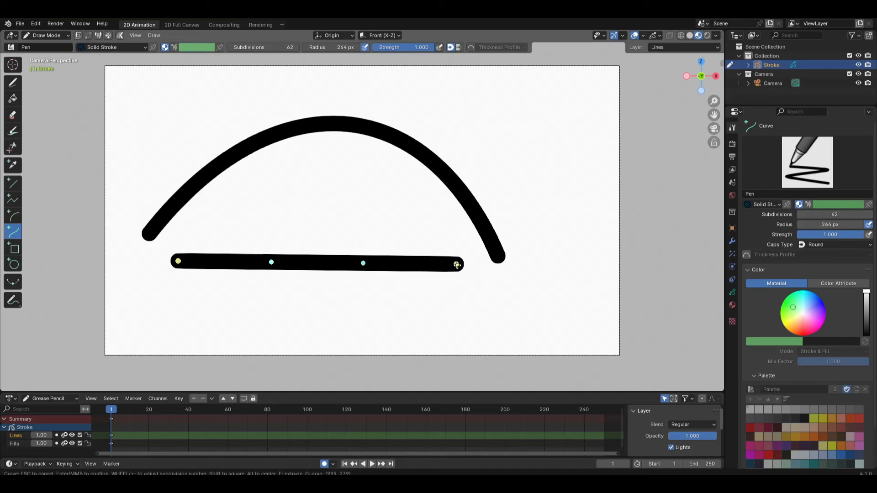
drag(457, 264, 502, 259)
mouse_move(179, 261)
mouse_down()
mouse_move(149, 234)
mouse_move(139, 241)
mouse_move(143, 256)
mouse_up()
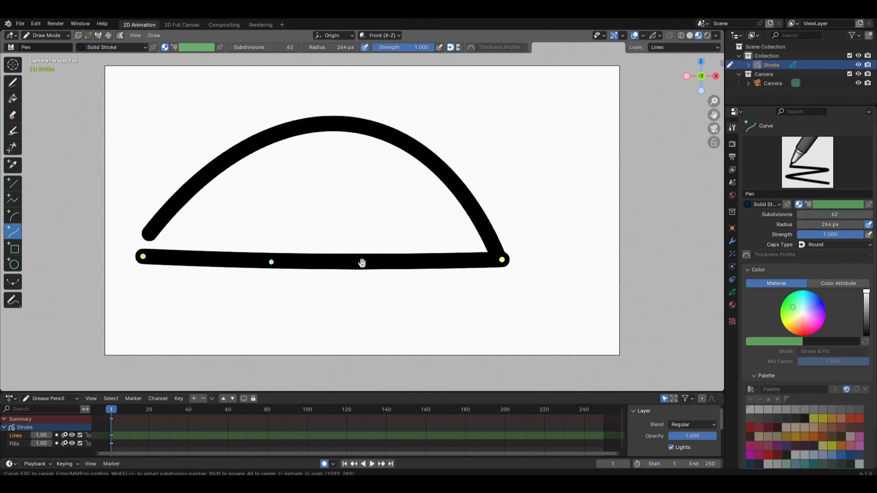
Step: Bend the new curve into a gentle S-shape by moving its two control points, and finish the curve
drag(363, 263, 363, 339)
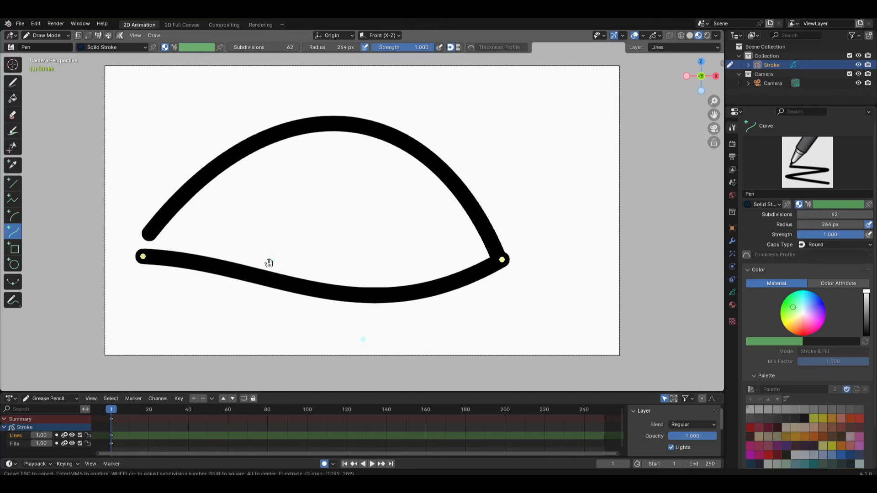
mouse_move(271, 262)
mouse_down()
mouse_move(270, 166)
mouse_move(513, 186)
mouse_move(254, 190)
mouse_move(346, 199)
mouse_up()
mouse_move(363, 340)
mouse_down()
mouse_move(259, 313)
mouse_move(411, 321)
mouse_move(335, 335)
mouse_move(235, 311)
mouse_move(263, 317)
mouse_up()
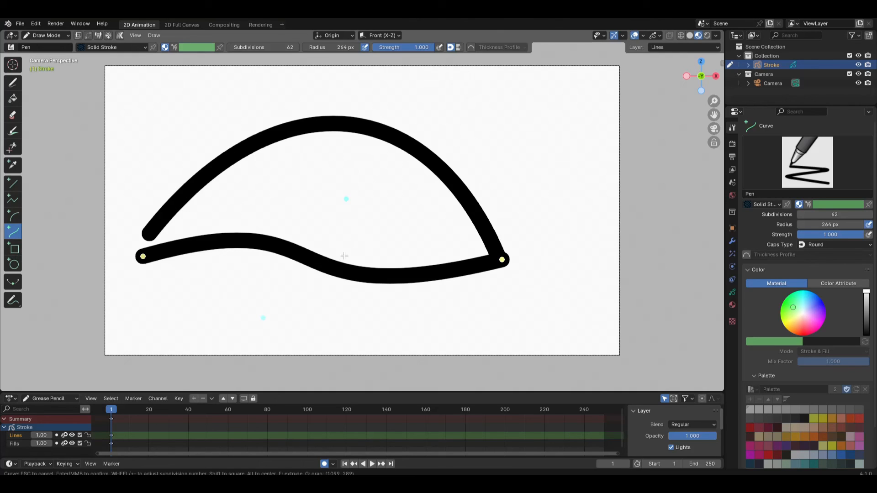
key(Return)
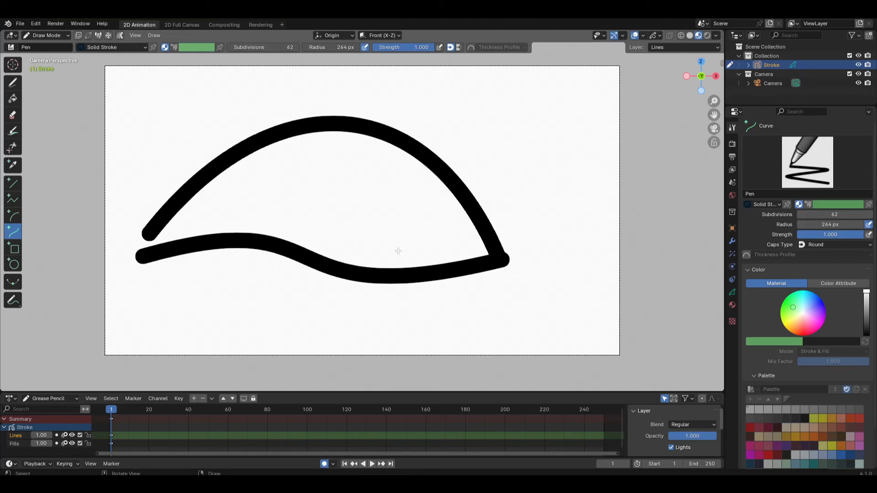
Step: Draw a small, nearly square box under the top of the arc with the Box tool, adjusting its lower-right corner
click(14, 249)
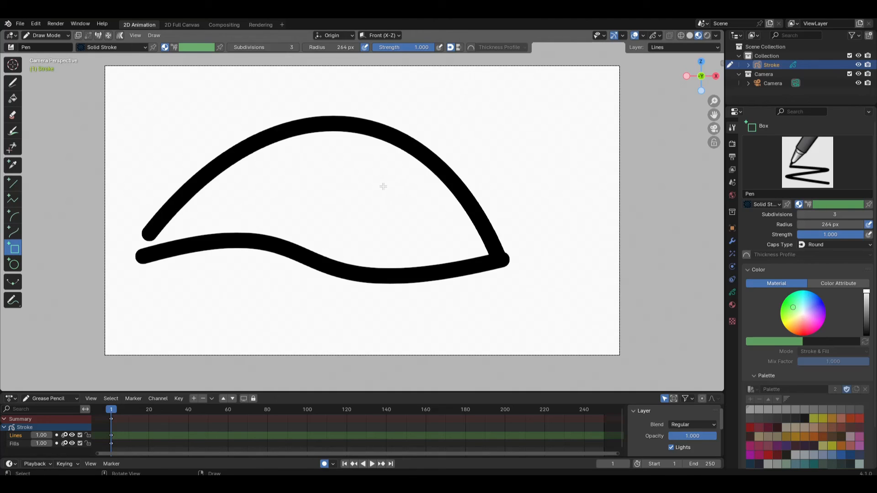
click(312, 160)
mouse_move(312, 160)
mouse_down()
mouse_move(415, 235)
mouse_move(397, 300)
mouse_move(476, 320)
mouse_move(502, 321)
mouse_move(443, 278)
mouse_move(488, 286)
mouse_move(548, 186)
mouse_move(537, 248)
mouse_move(372, 242)
mouse_move(371, 217)
mouse_move(398, 206)
mouse_move(396, 228)
mouse_move(403, 225)
mouse_move(231, 198)
mouse_move(226, 212)
mouse_move(396, 242)
mouse_move(517, 225)
mouse_move(374, 226)
mouse_up()
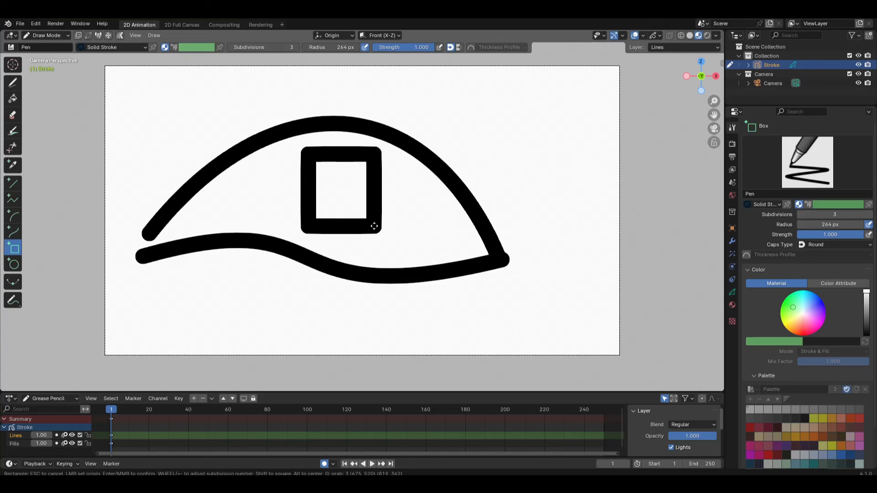
mouse_move(375, 226)
mouse_down()
mouse_move(407, 266)
mouse_move(409, 313)
mouse_move(460, 320)
mouse_move(410, 239)
mouse_move(370, 214)
mouse_up()
key(Return)
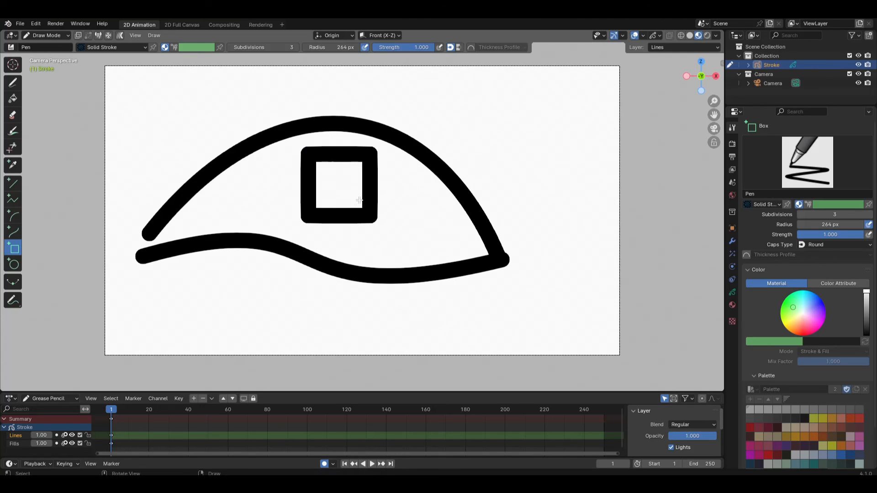
Step: Draw a perfect circle over the arc's right end with the Circle tool
click(11, 264)
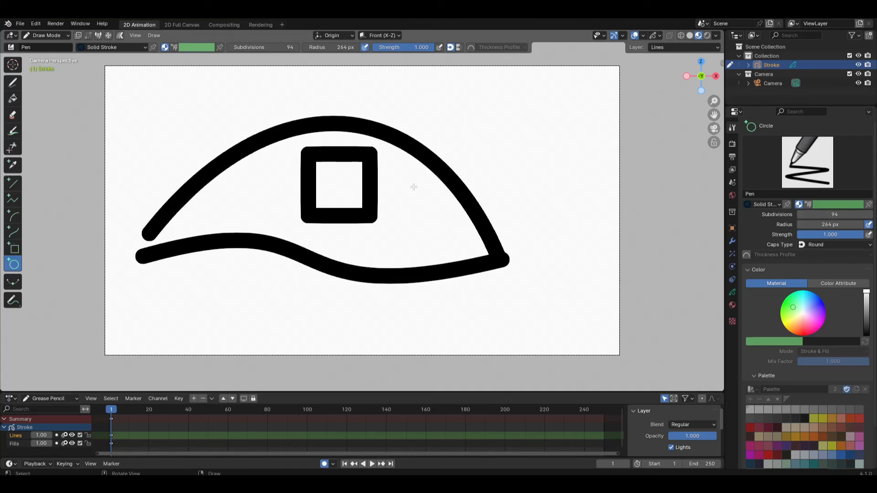
shift+drag(406, 163, 568, 225)
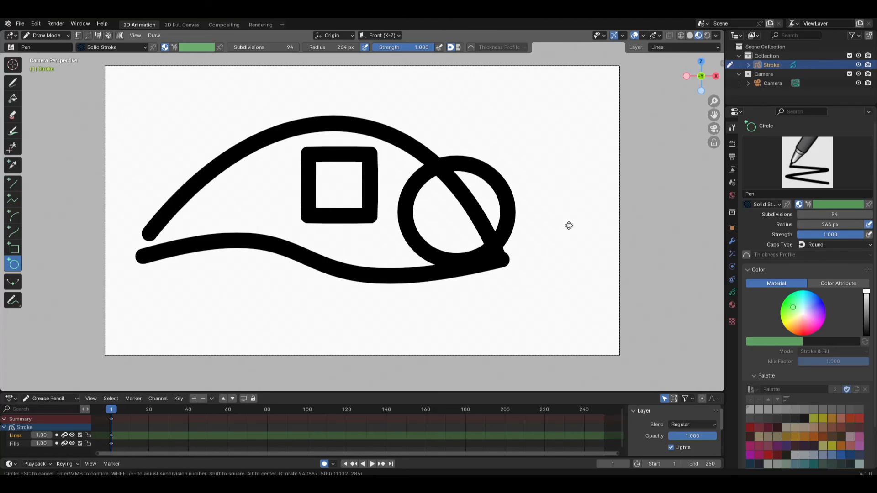